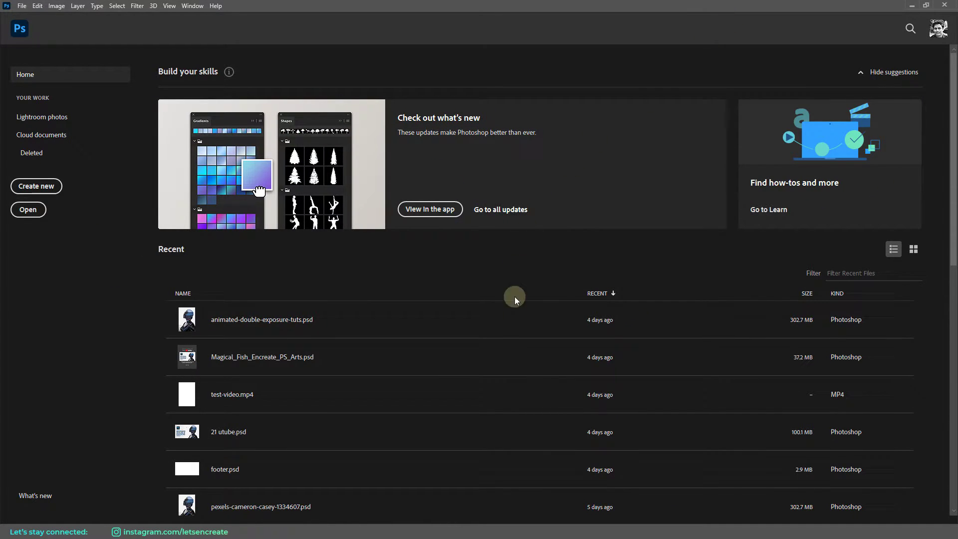
Step: Open the rainy night alley photo by dropping it onto Photoshop
drag(436, 514, 443, 202)
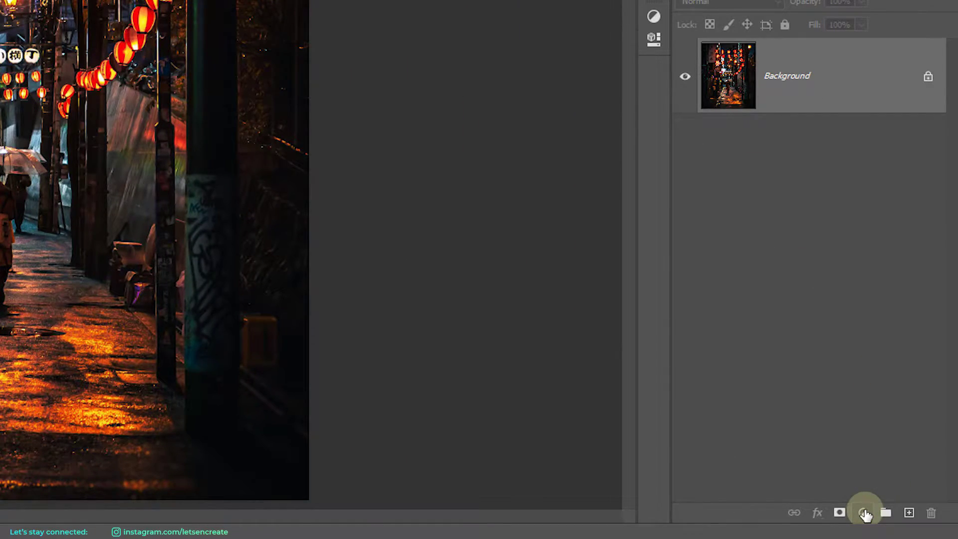
Step: Add a Gradient Map and set its left colour stop to blue #0000ff
click(865, 512)
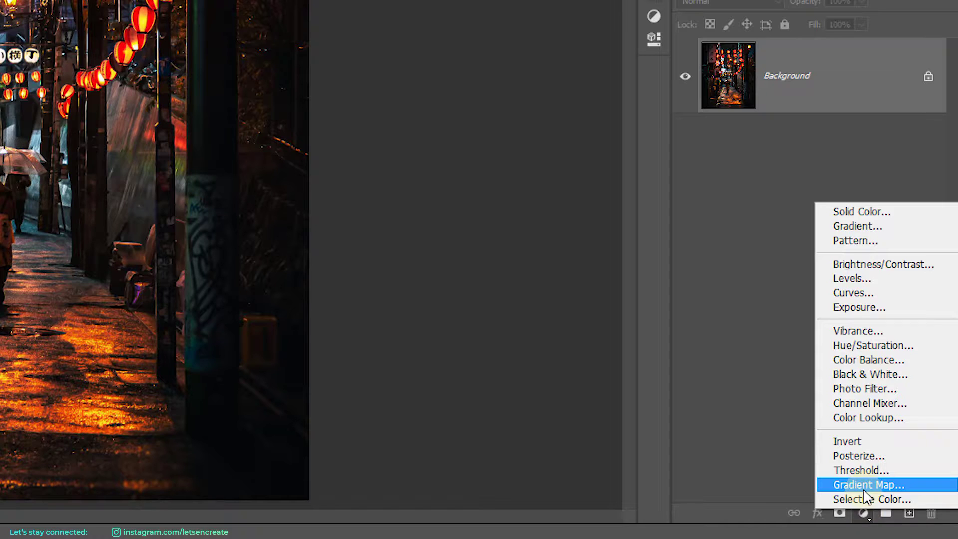
click(861, 485)
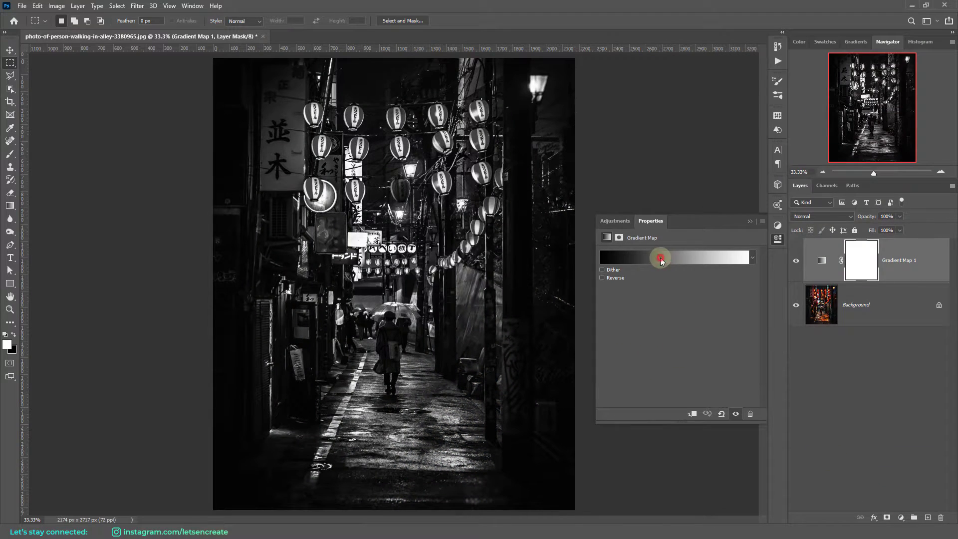
click(661, 258)
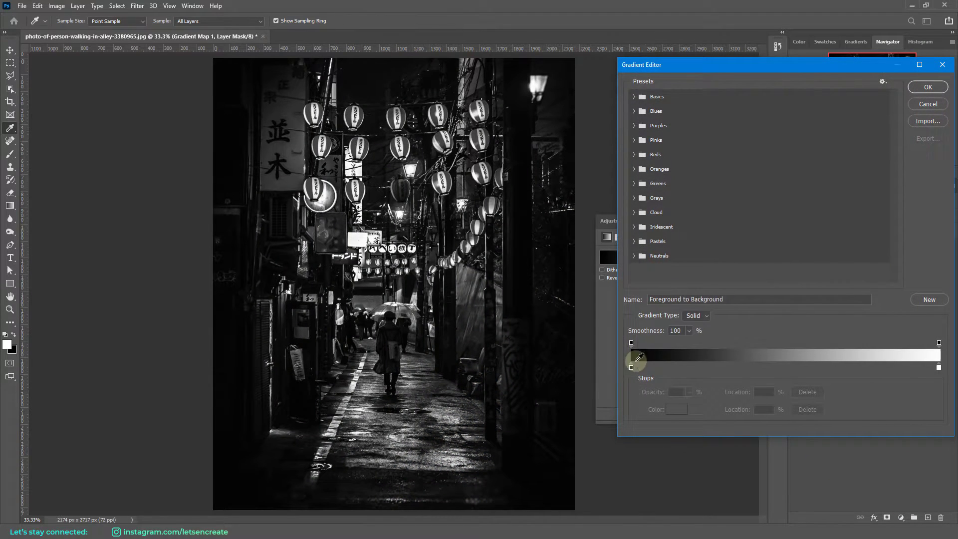
click(631, 367)
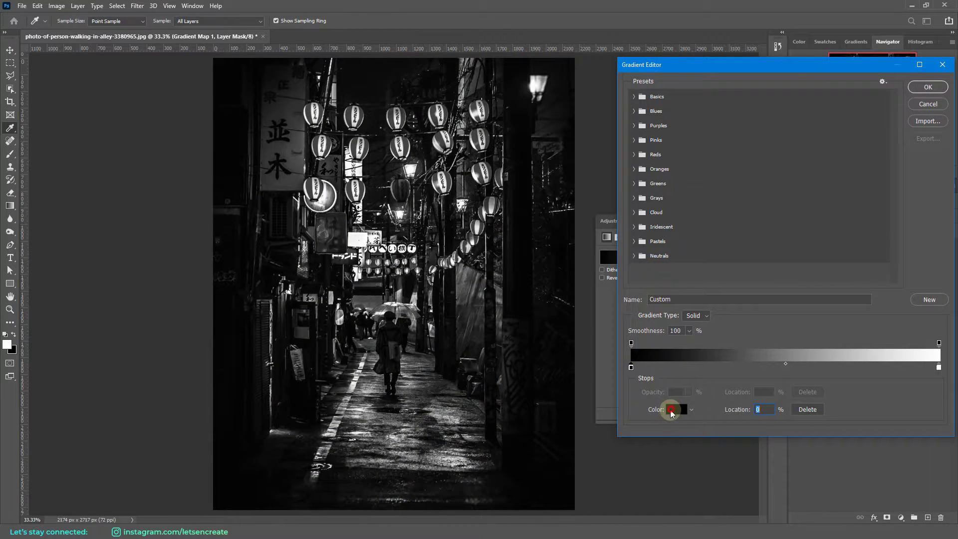
click(670, 409)
text(0000f)
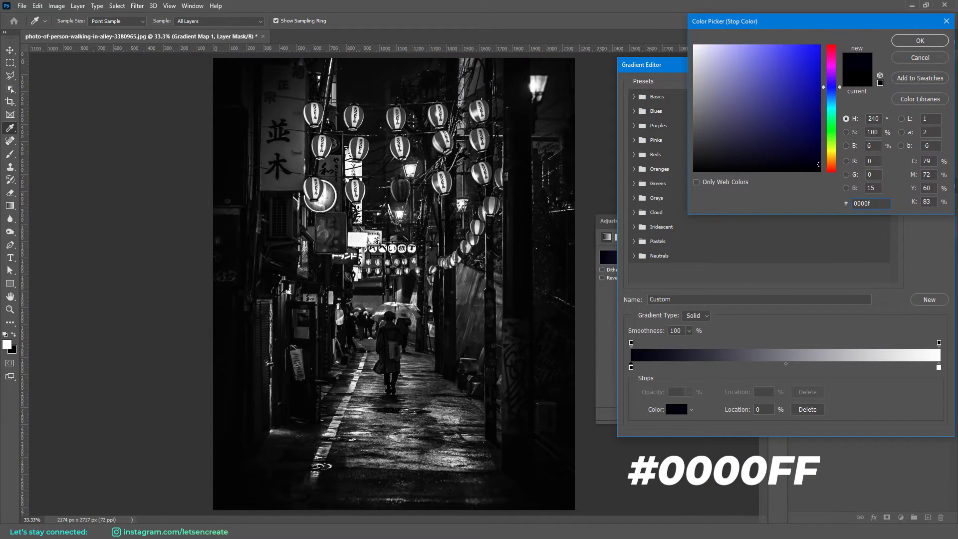
text(f)
click(908, 41)
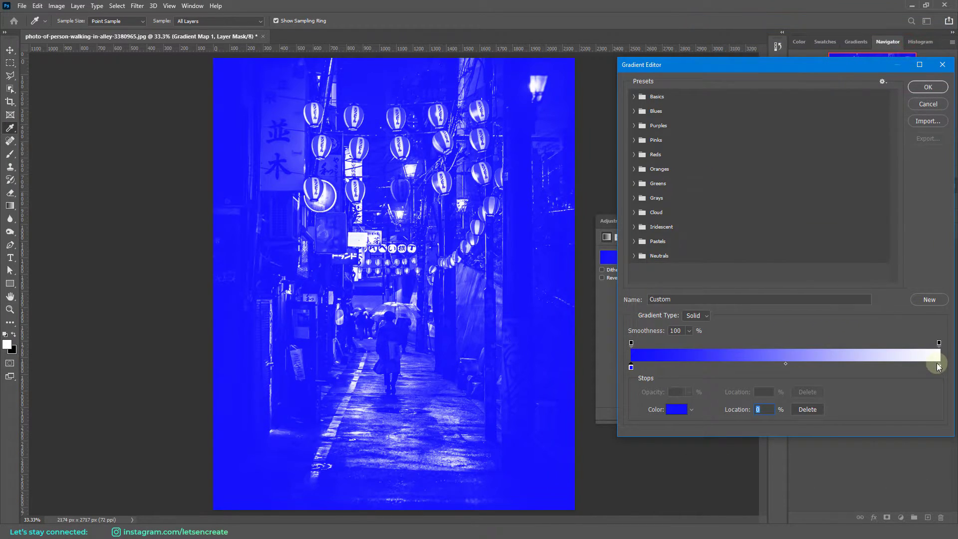
Step: Set the right stop to magenta #ff00ff and confirm the blue-to-magenta gradient
click(938, 366)
click(677, 410)
text(ff)
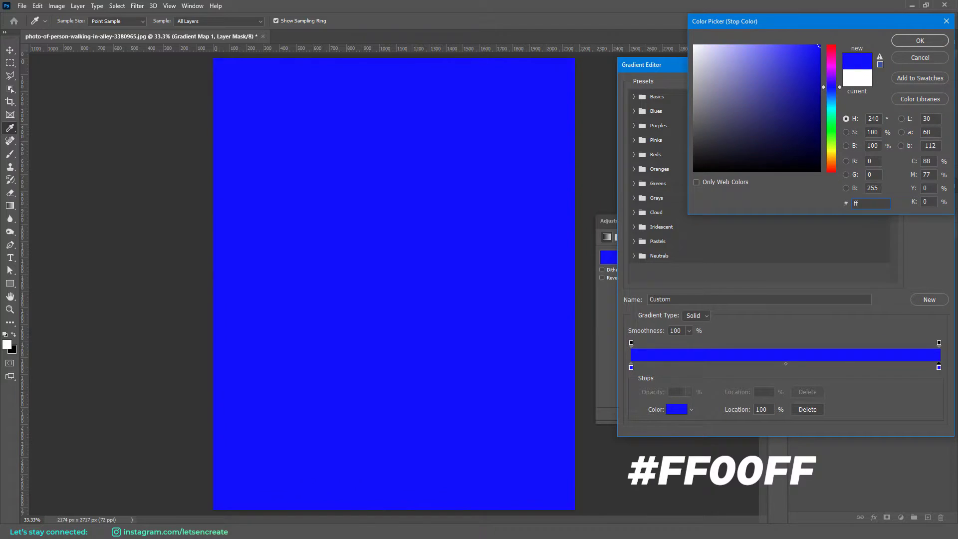
text(00ff)
click(919, 41)
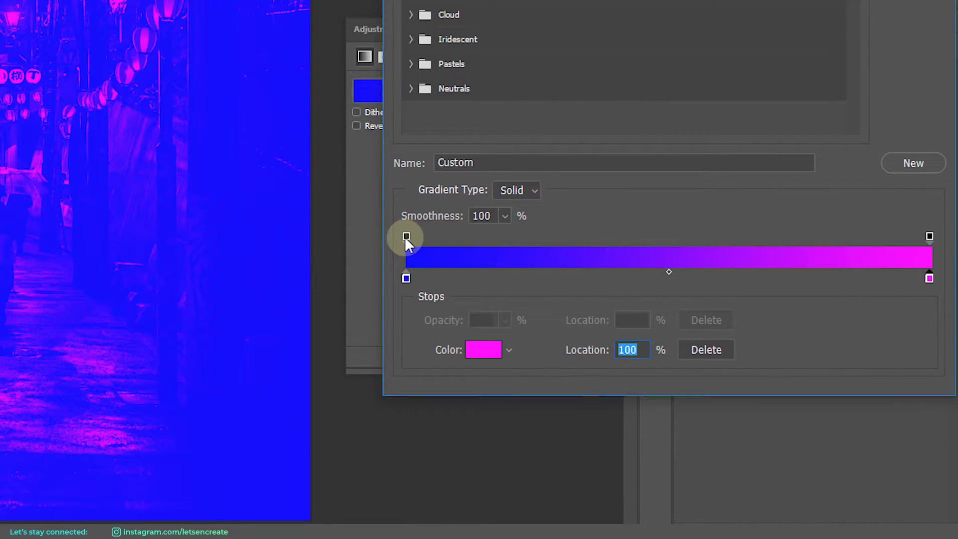
click(632, 343)
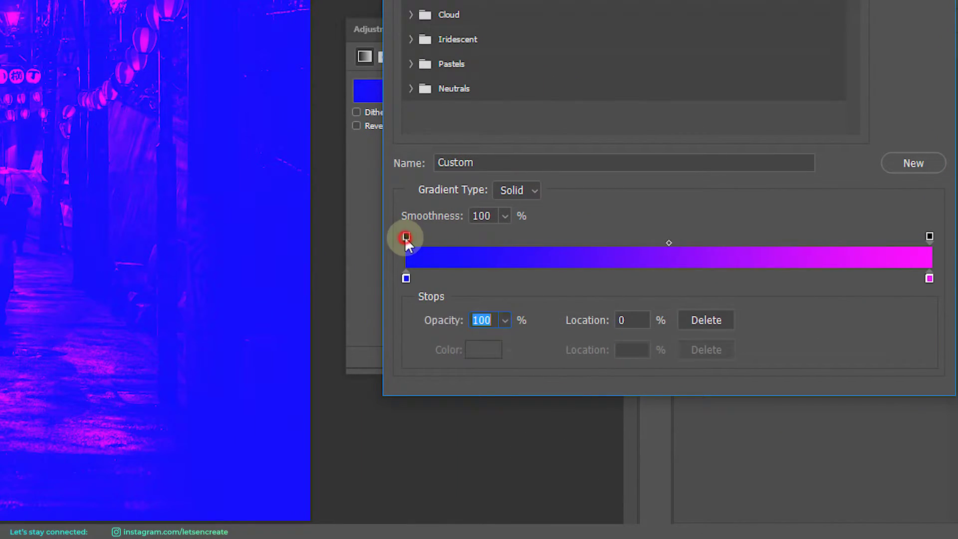
click(451, 325)
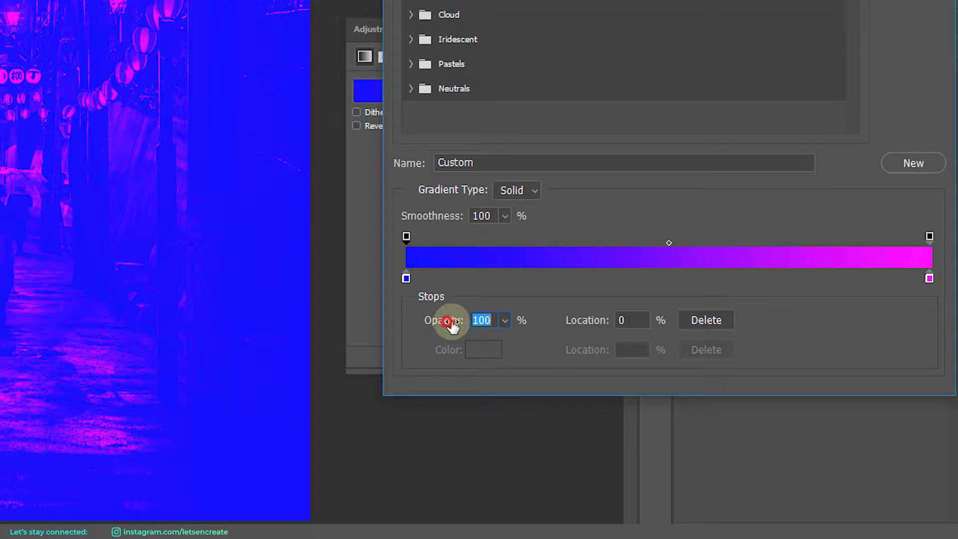
click(932, 237)
click(927, 88)
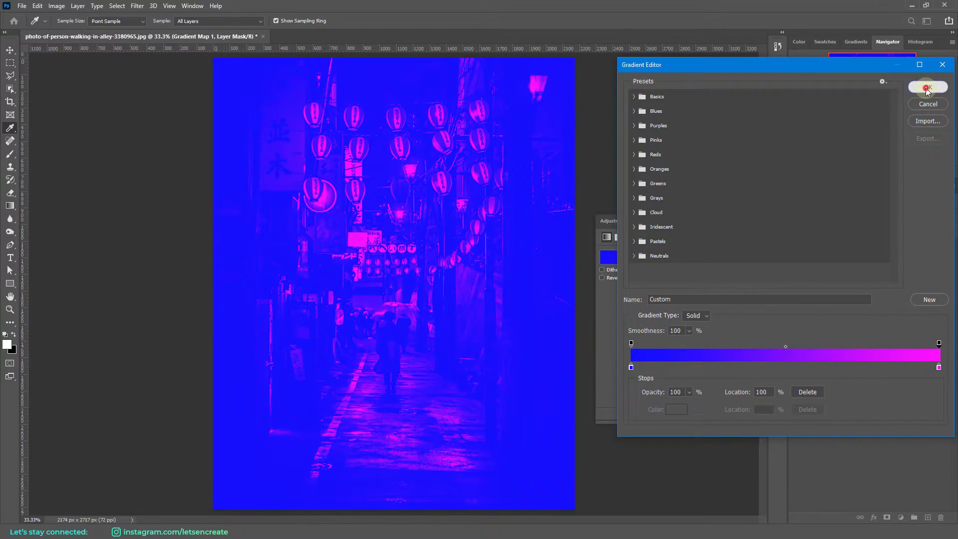
Step: Set the Gradient Map 1 layer's blend mode to Soft Light
click(809, 214)
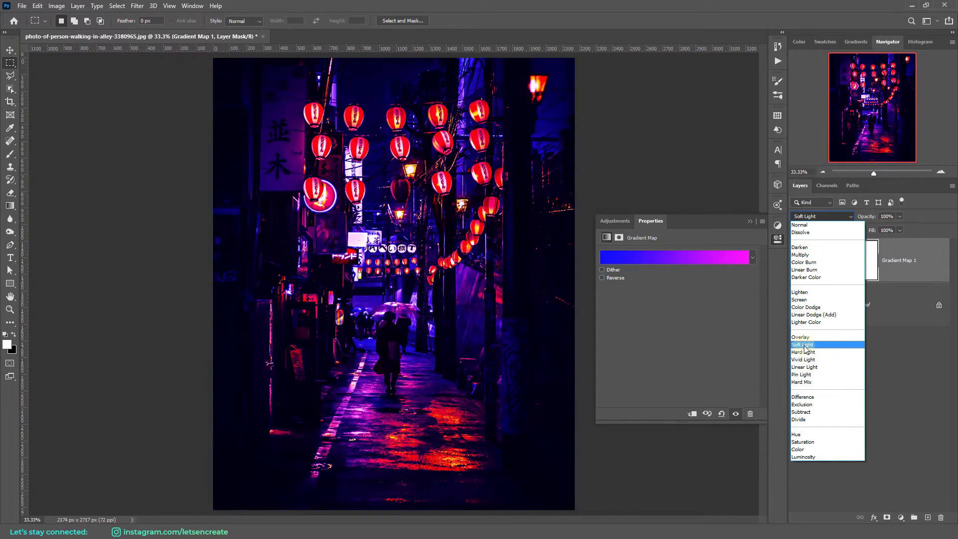
click(805, 346)
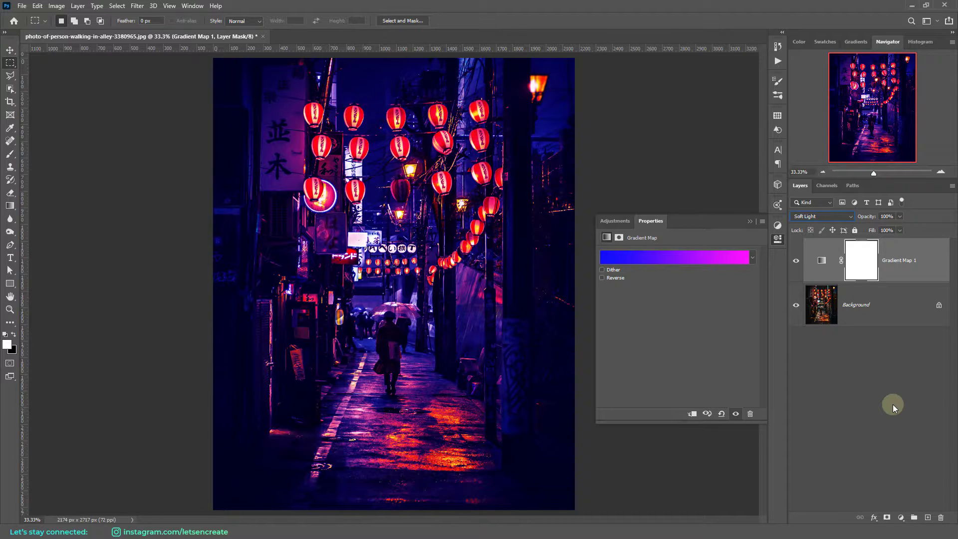
click(901, 514)
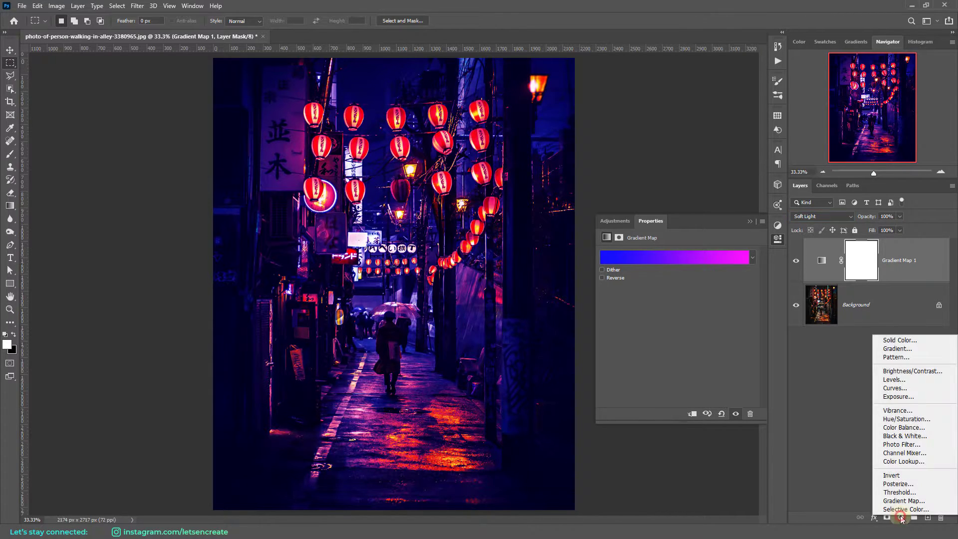
Step: Add a Hue/Saturation layer with Reds at Hue -29, Saturation +17, Lightness +5
click(896, 421)
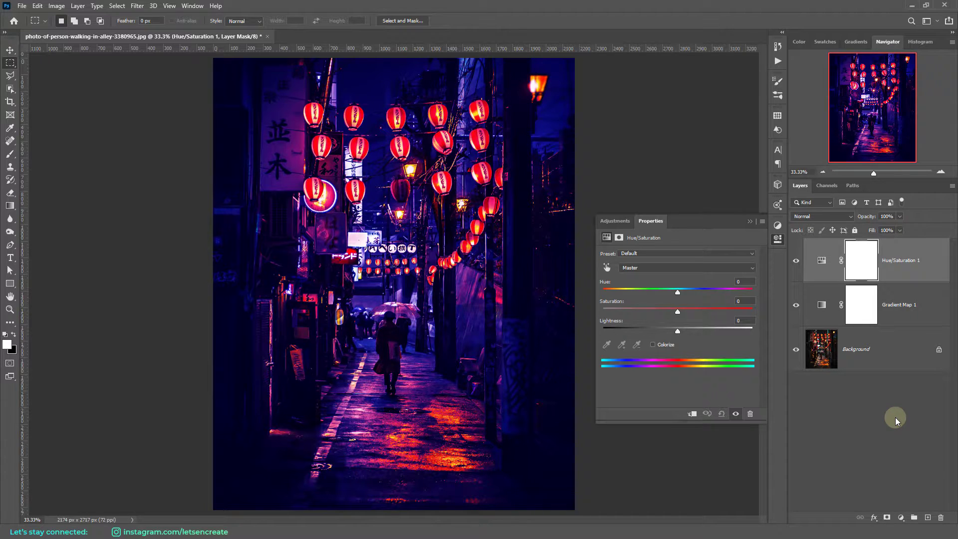
click(645, 270)
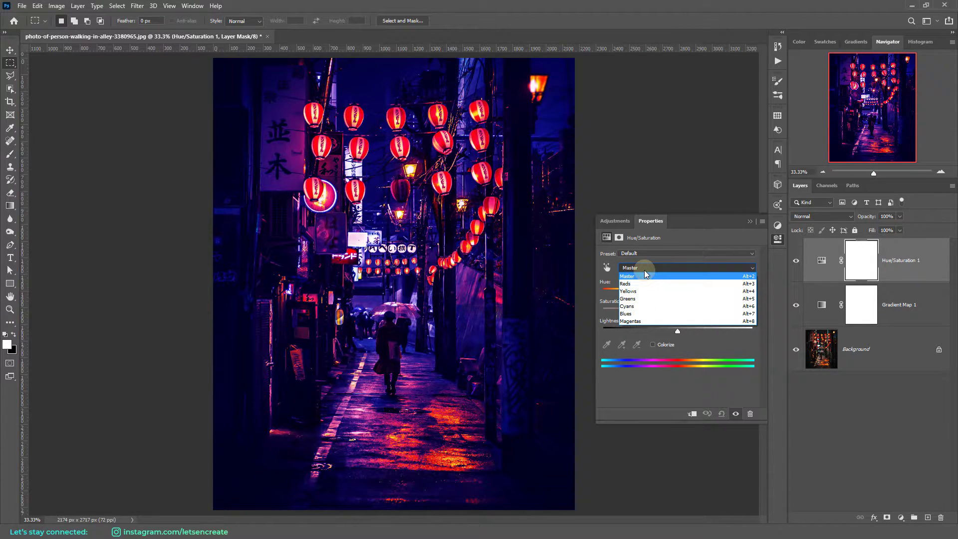
click(708, 411)
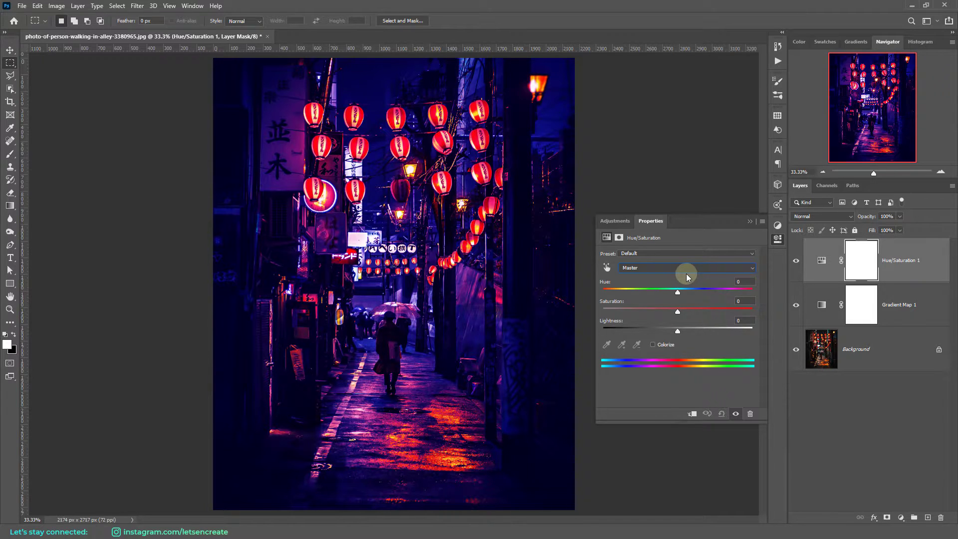
click(687, 273)
click(624, 282)
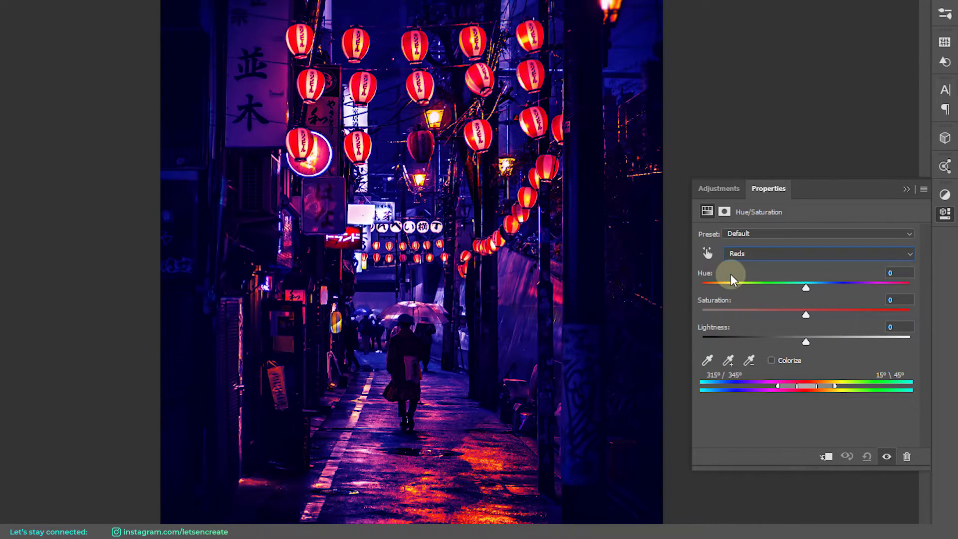
mouse_move(806, 287)
mouse_down()
mouse_move(776, 288)
mouse_move(819, 314)
mouse_up()
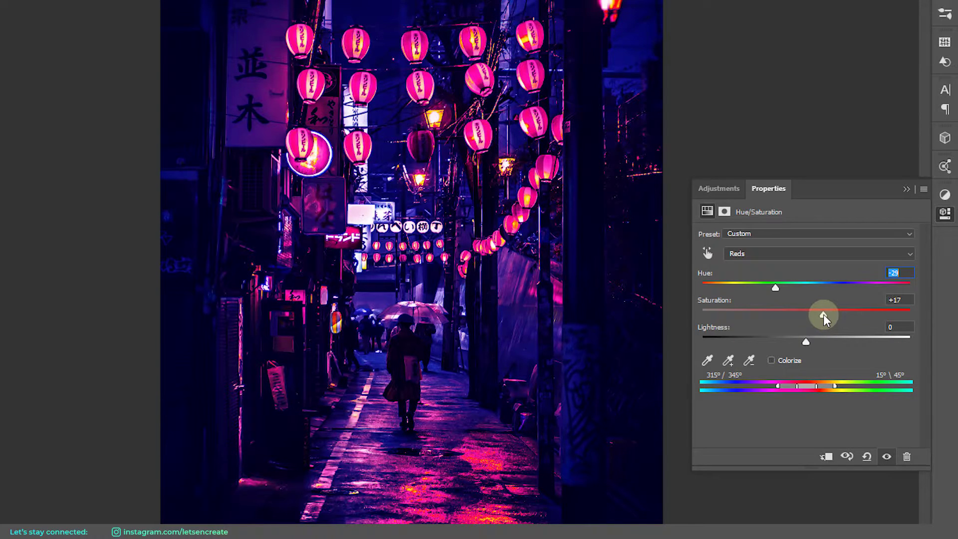
drag(805, 343, 809, 342)
click(770, 252)
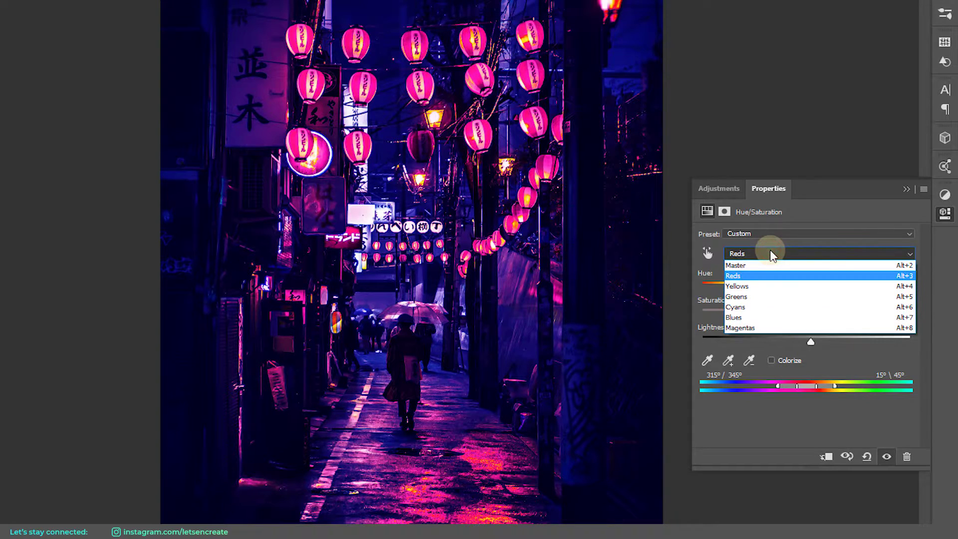
Step: Set the Hue/Saturation Cyans range to Hue -35, Saturation +35, Lightness +30
click(752, 298)
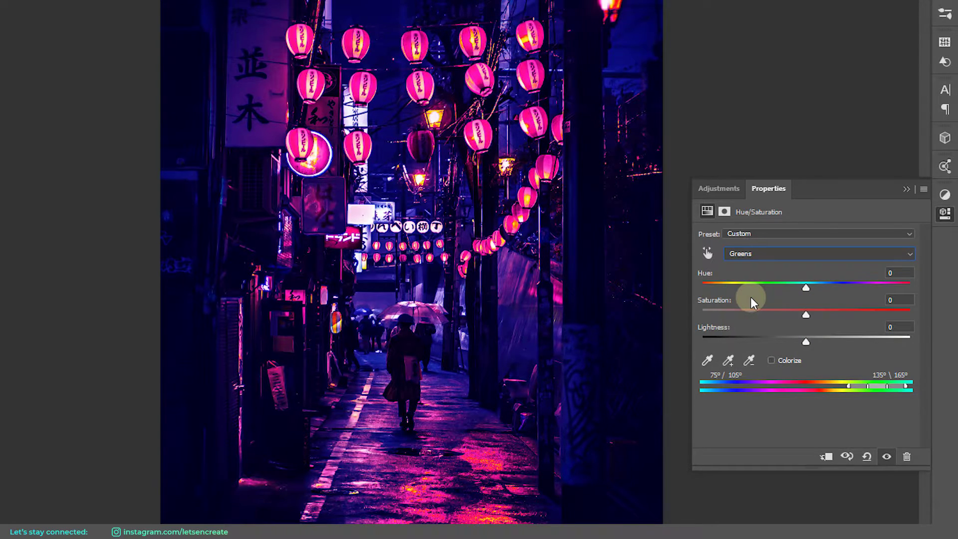
drag(806, 288, 858, 289)
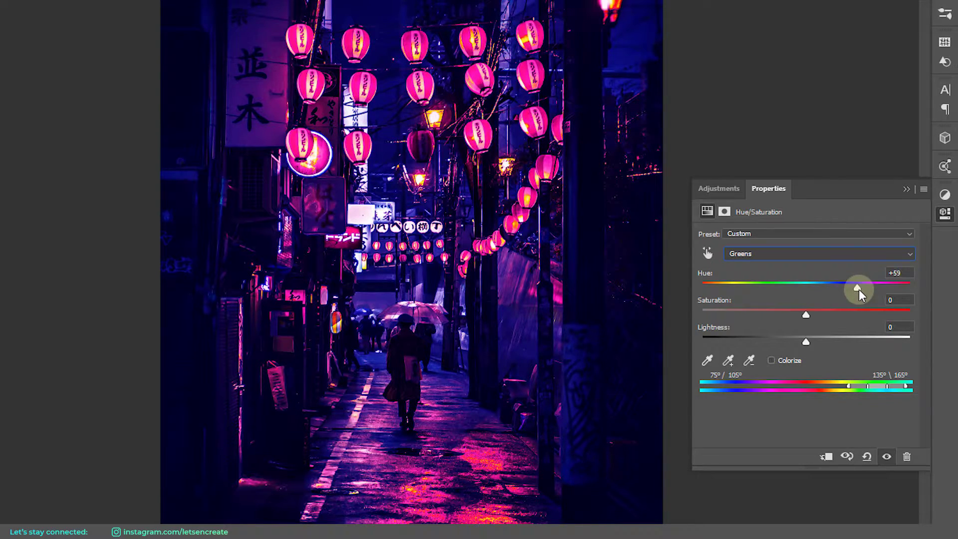
click(783, 254)
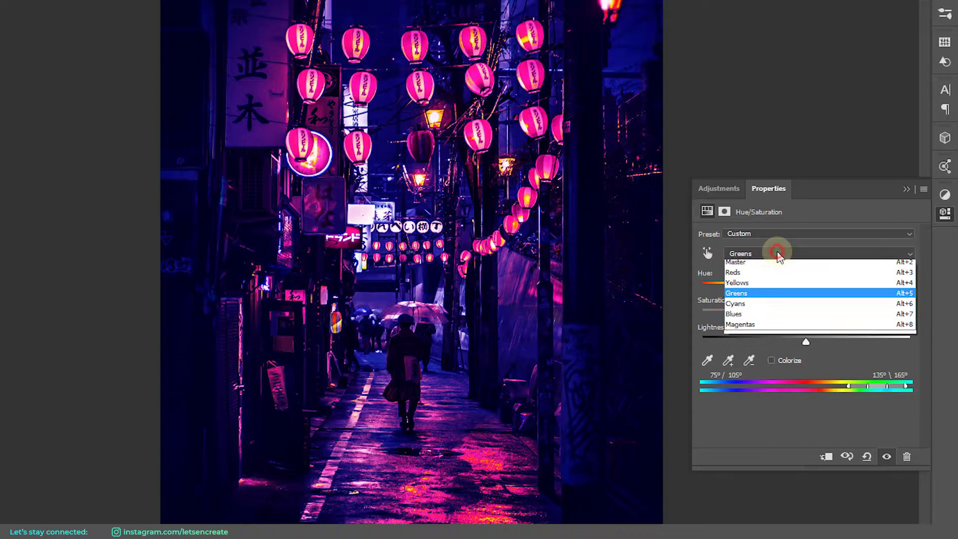
click(741, 309)
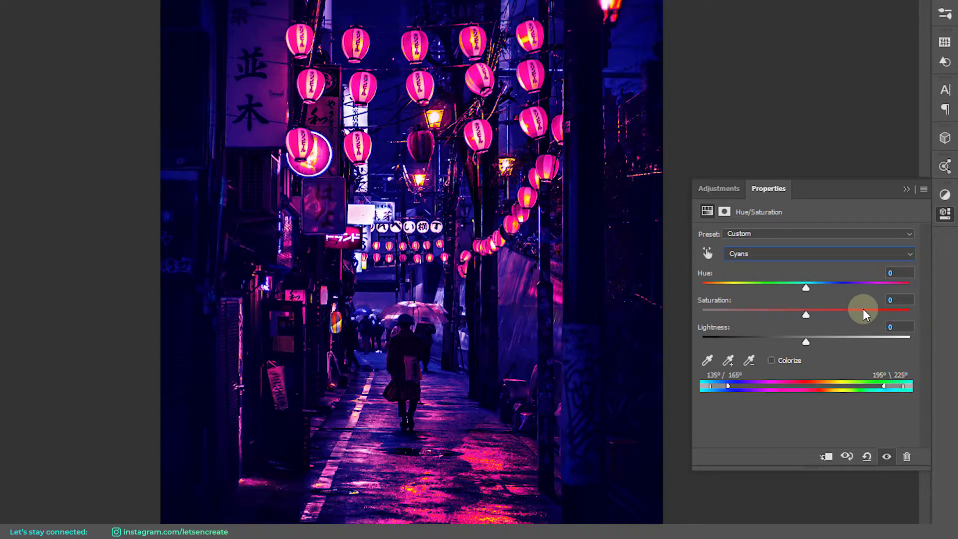
click(896, 273)
text(-3)
text(5)
click(894, 299)
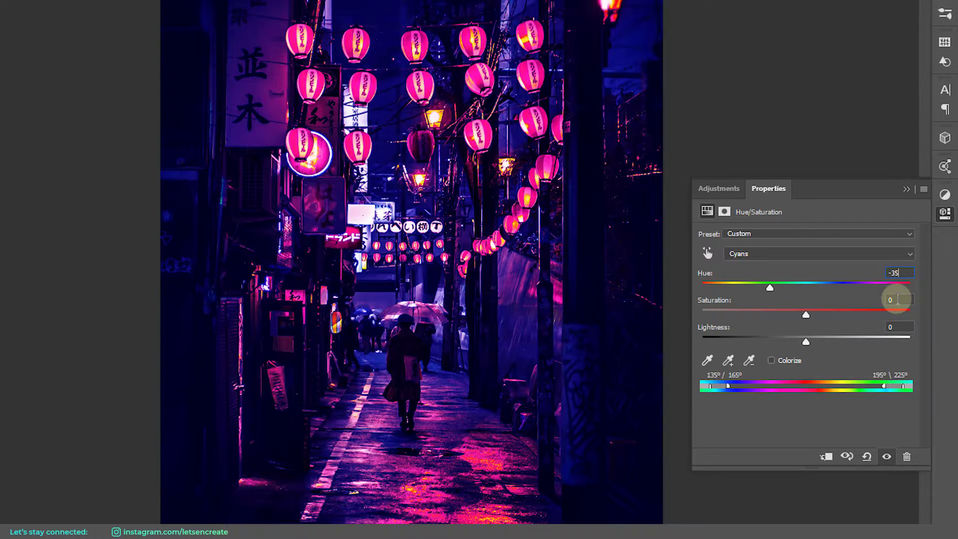
text(35)
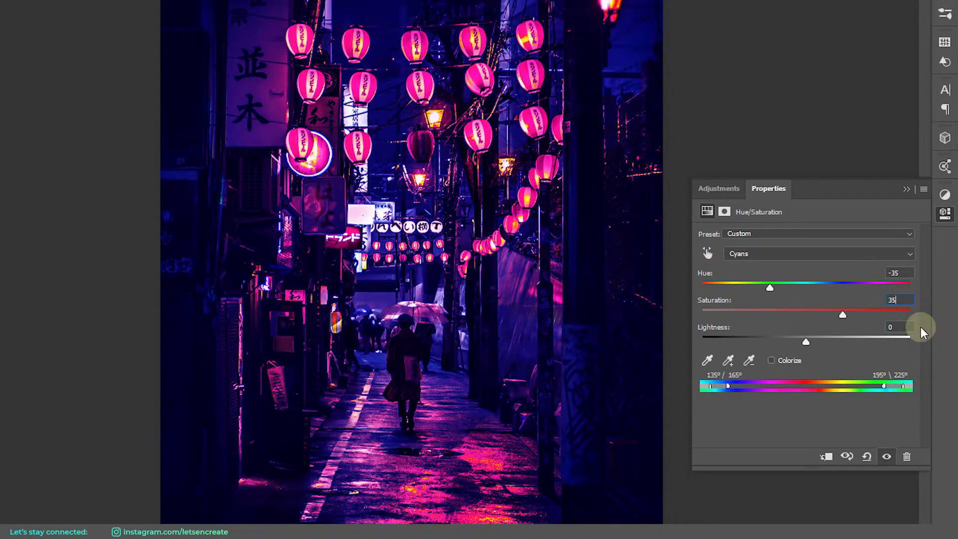
click(899, 326)
text(30)
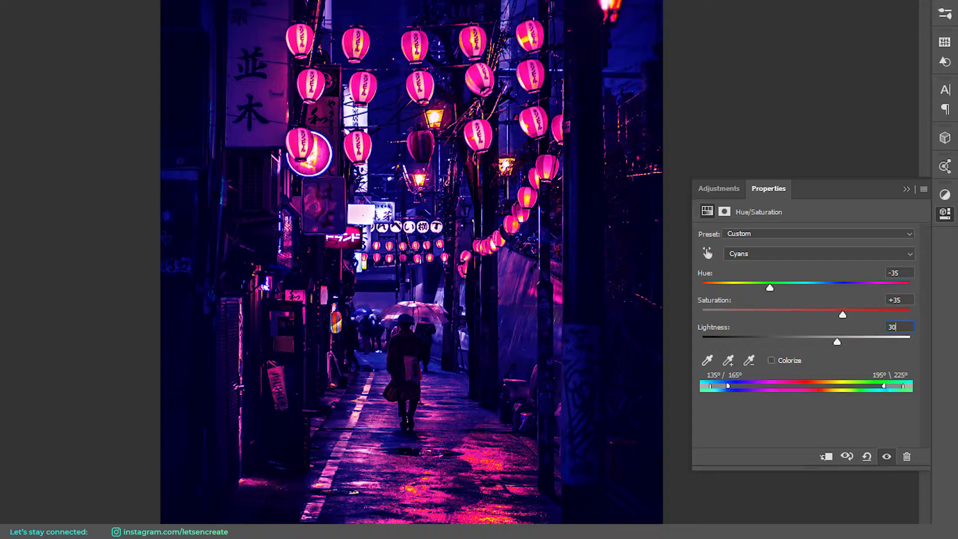
click(763, 252)
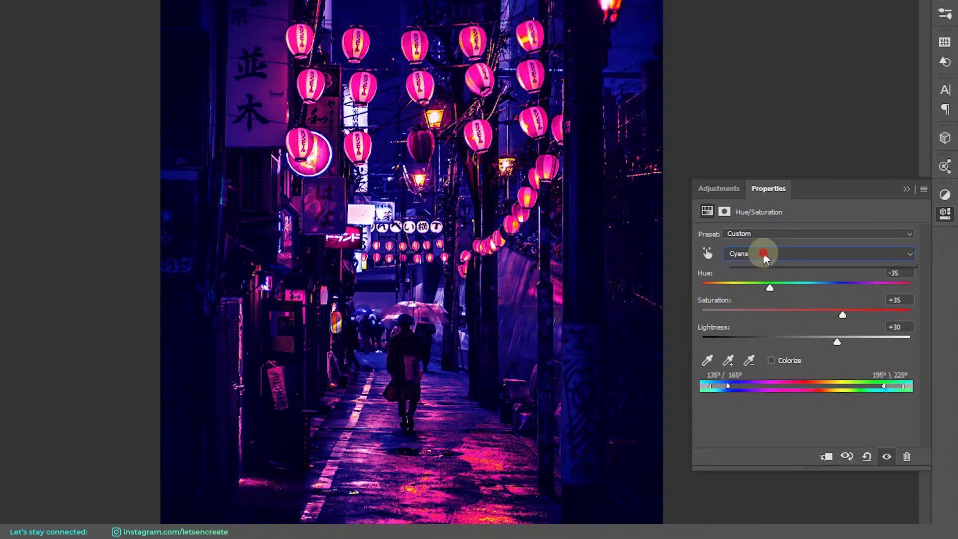
Step: Set the Blues range to Hue -35, Saturation +30, Lightness -25
click(735, 318)
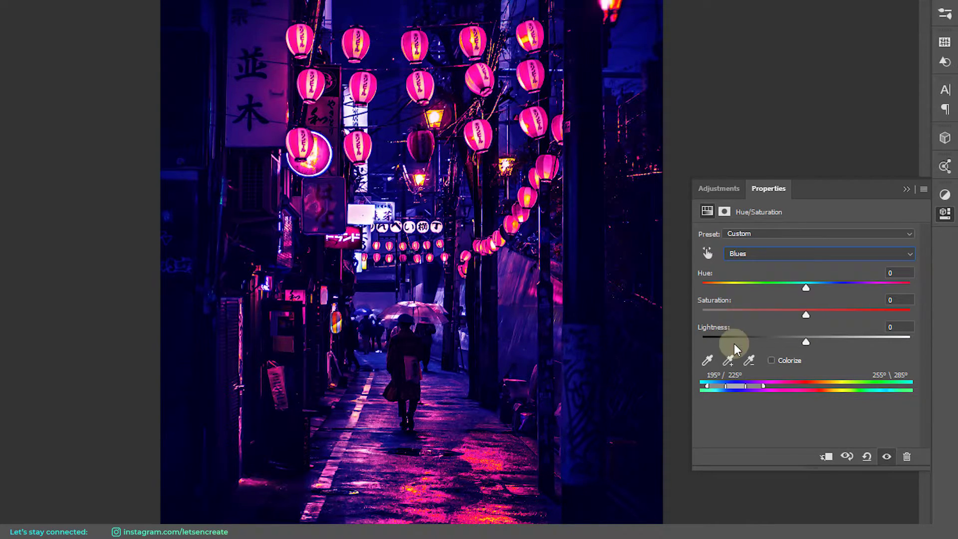
click(895, 274)
text(-35)
click(895, 300)
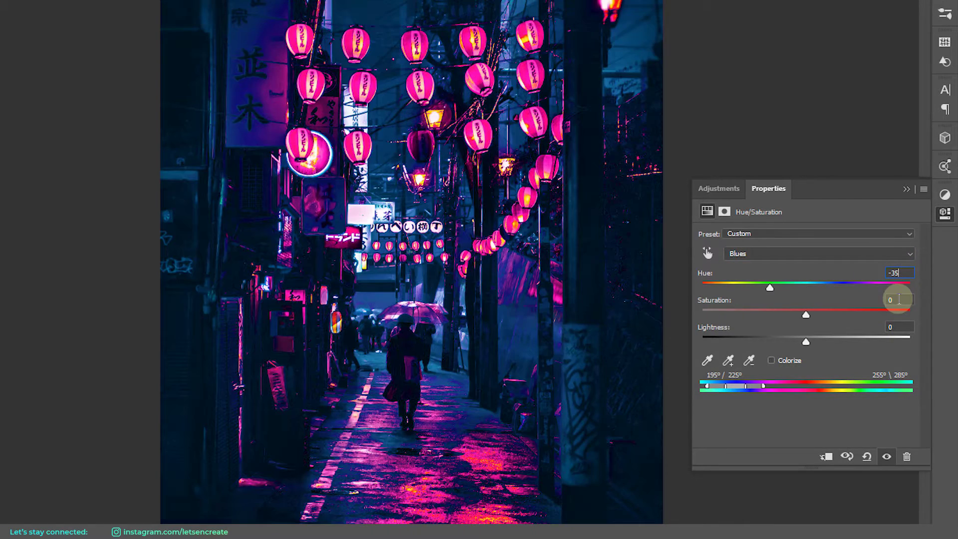
text(30)
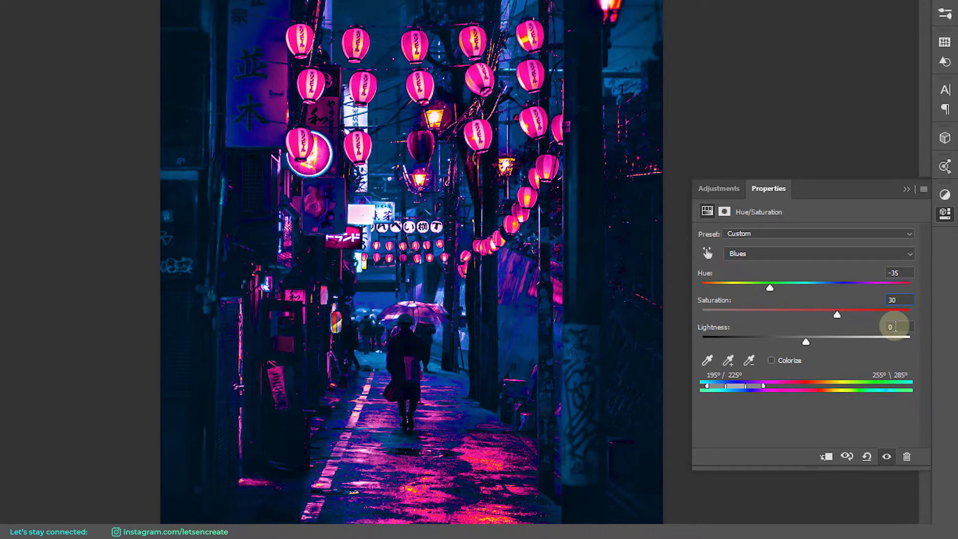
drag(793, 341, 780, 341)
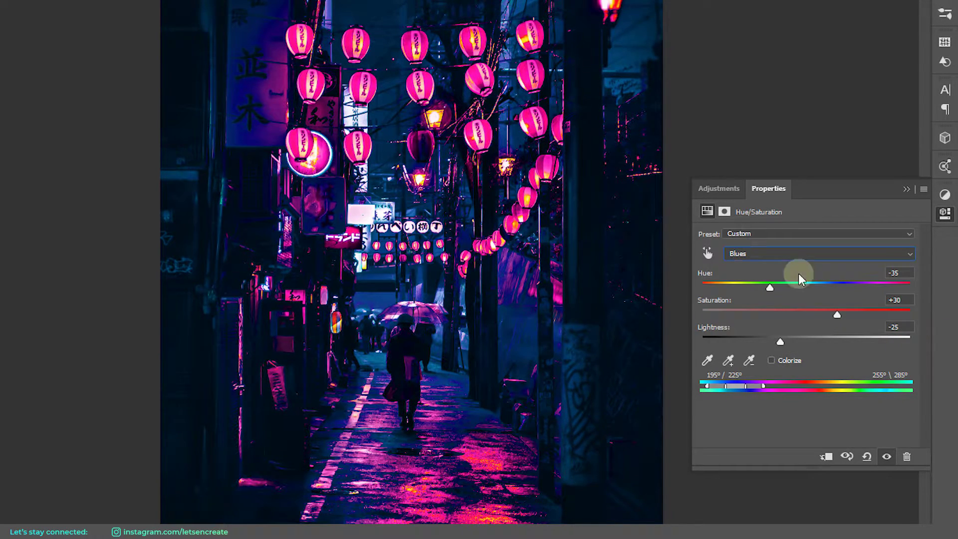
Step: Set Magentas to Hue -20, Saturation +30, Lightness +20 and close Properties
click(766, 253)
click(741, 328)
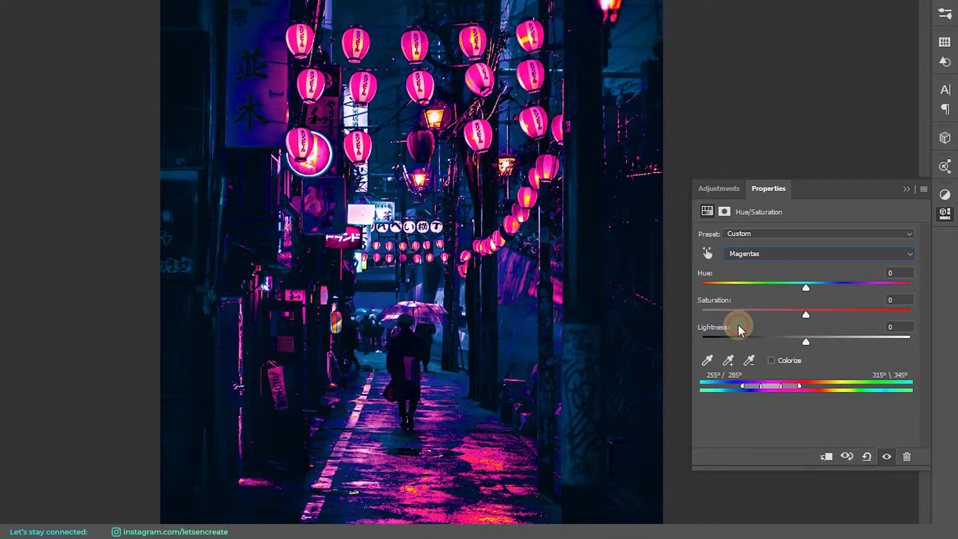
click(902, 273)
text(-)
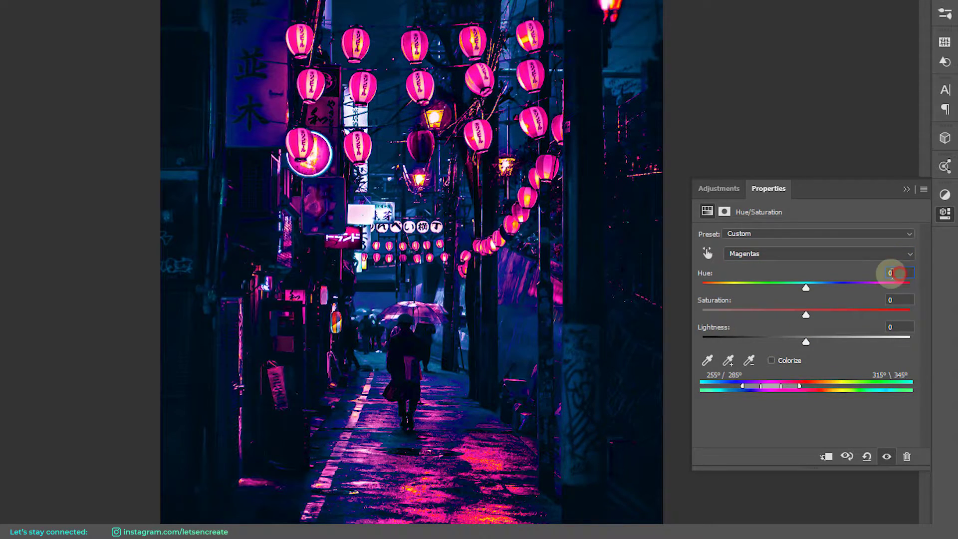
text(20)
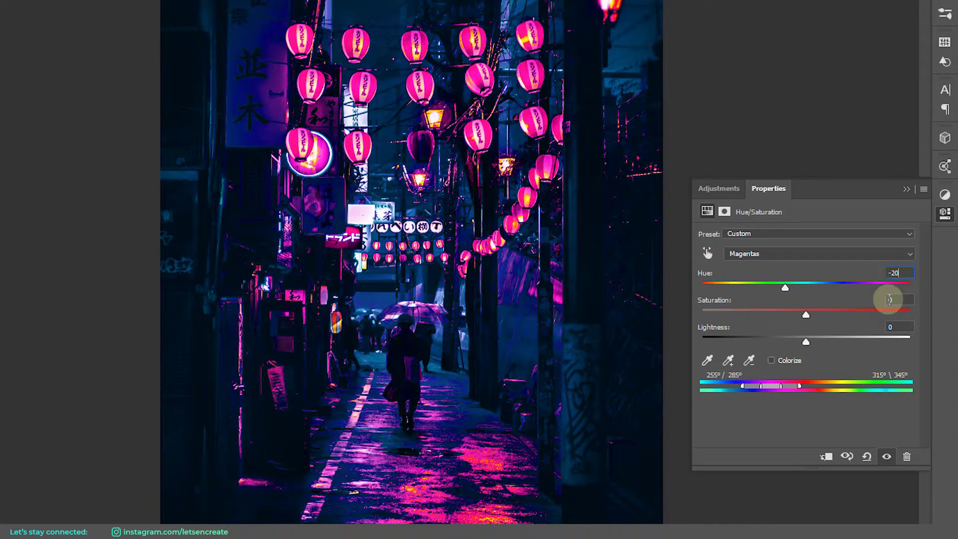
click(890, 299)
text(30)
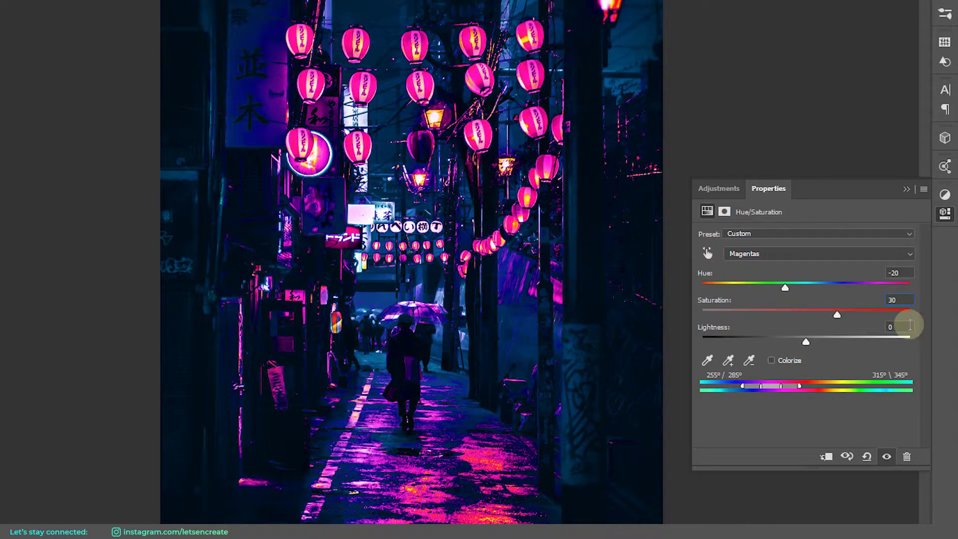
click(885, 328)
text(20)
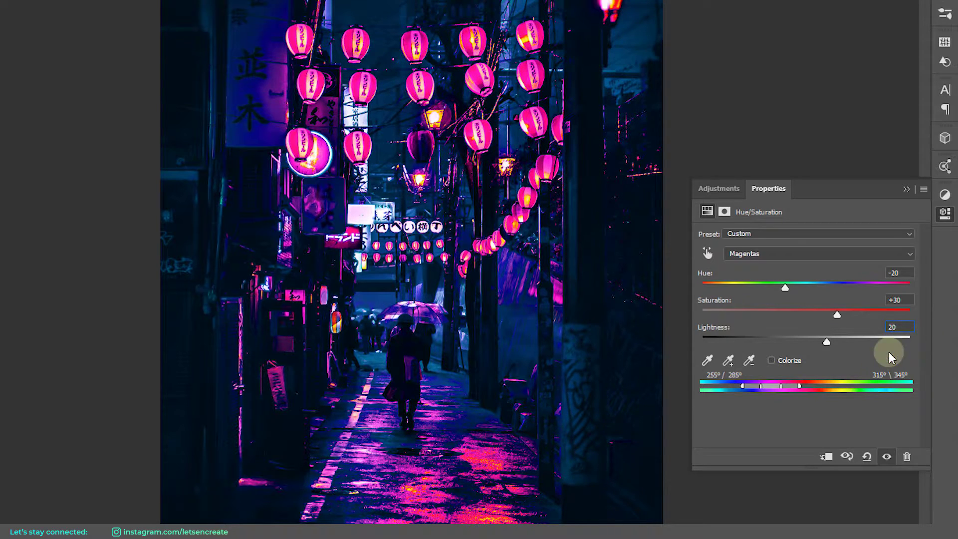
click(944, 214)
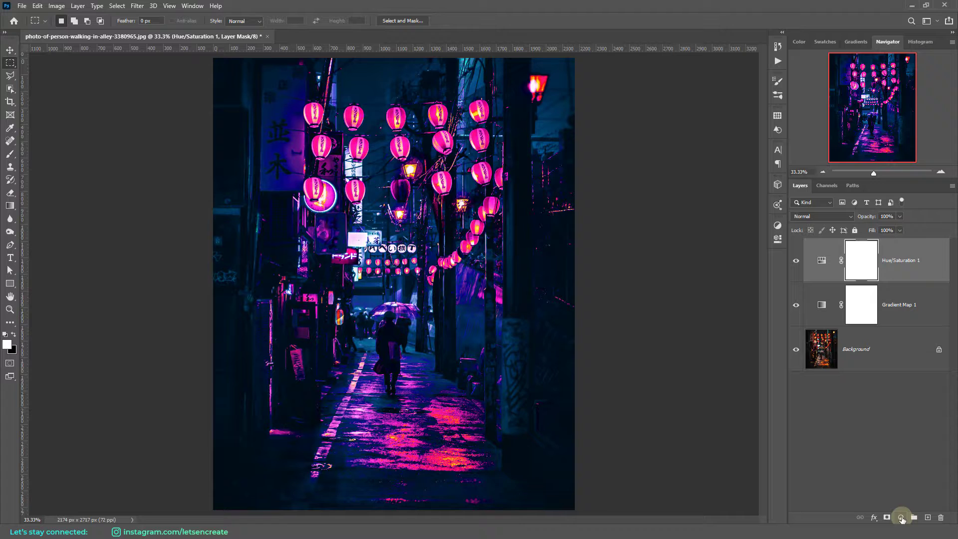
Step: Add a Selective Color layer with Greens at Cyan +100 and Yellow -100
click(900, 518)
click(902, 514)
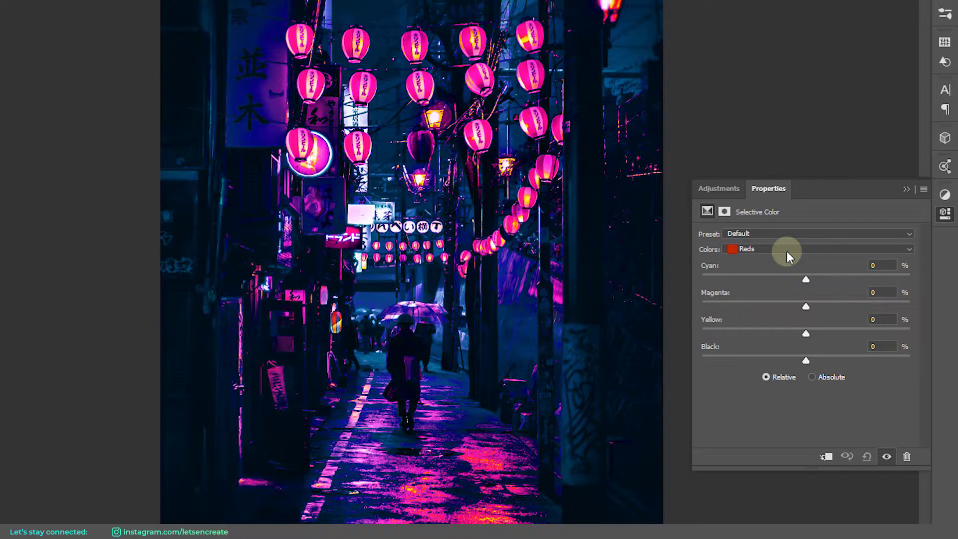
click(763, 248)
click(756, 283)
text(+10)
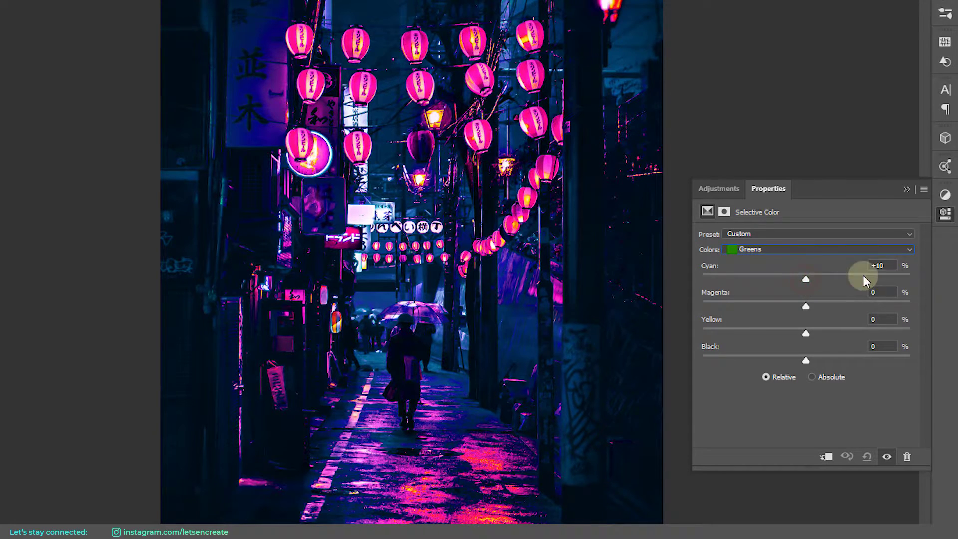
drag(807, 277, 935, 274)
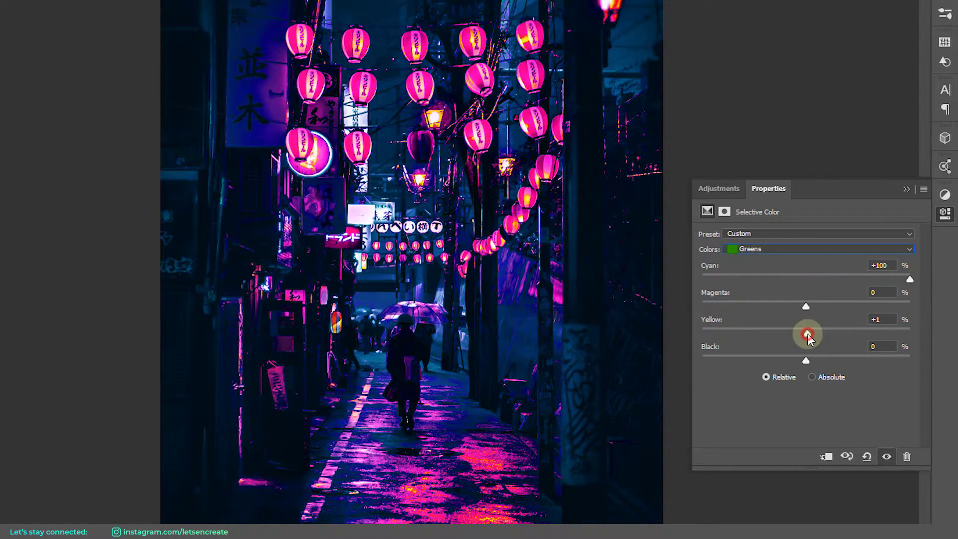
drag(809, 335, 689, 335)
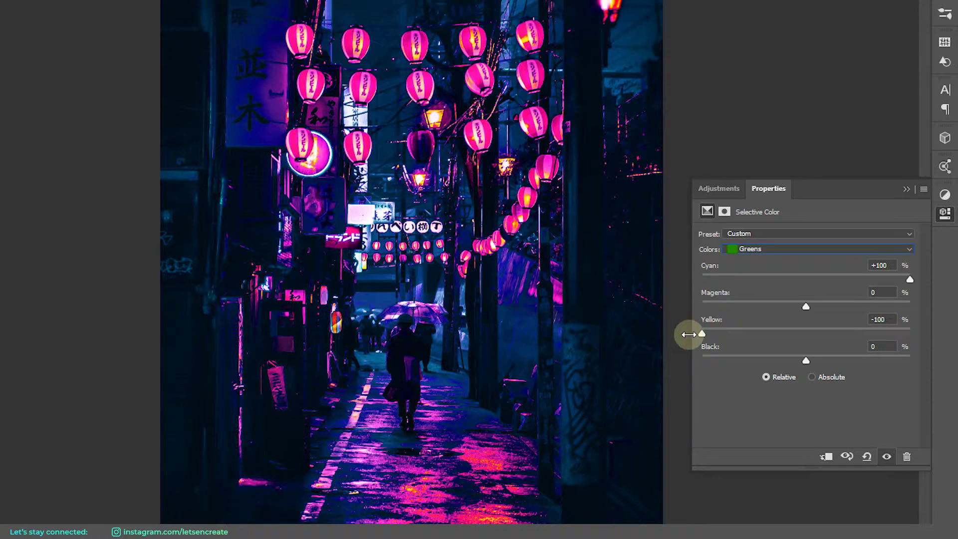
Step: Cut Cyans' yellow to -31 and set Magentas to Magenta -10, Yellow -20
click(747, 250)
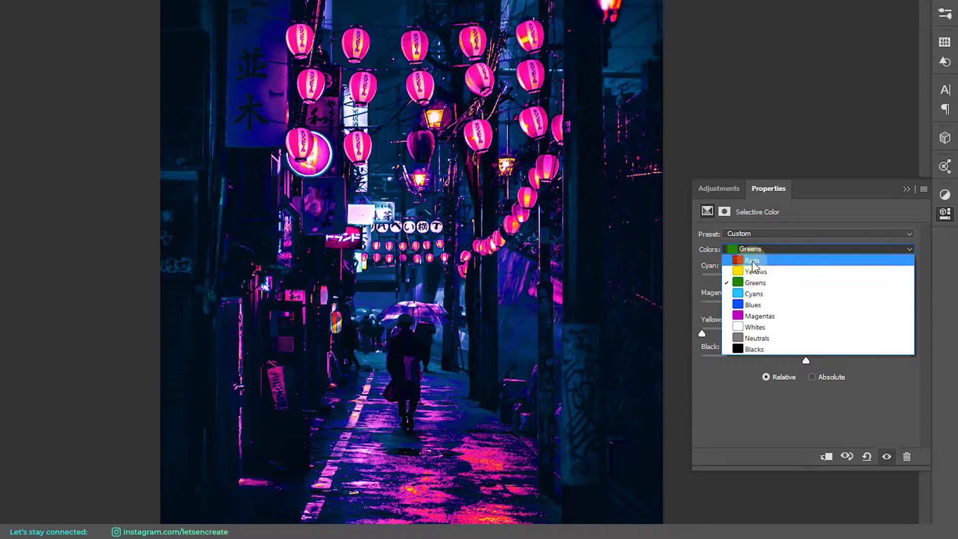
click(749, 291)
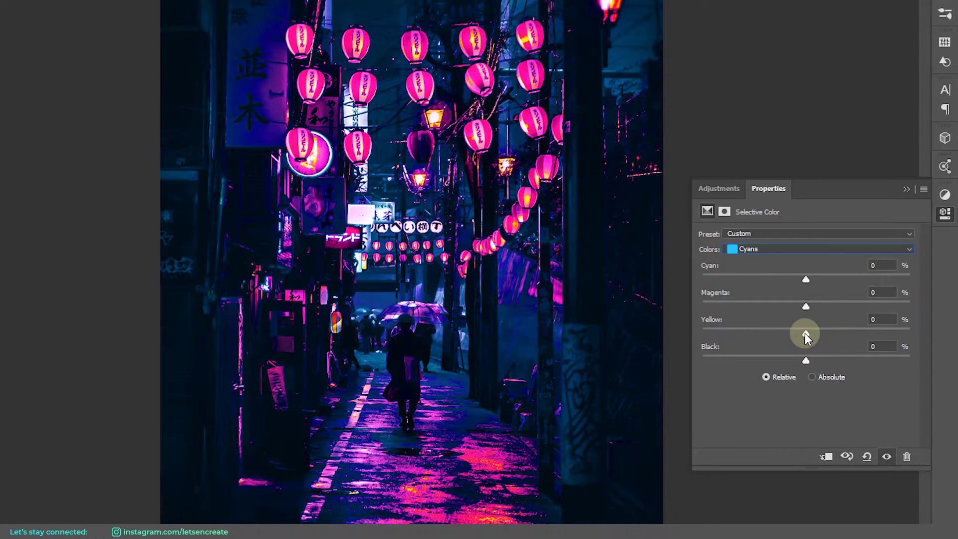
drag(804, 334, 776, 339)
click(798, 253)
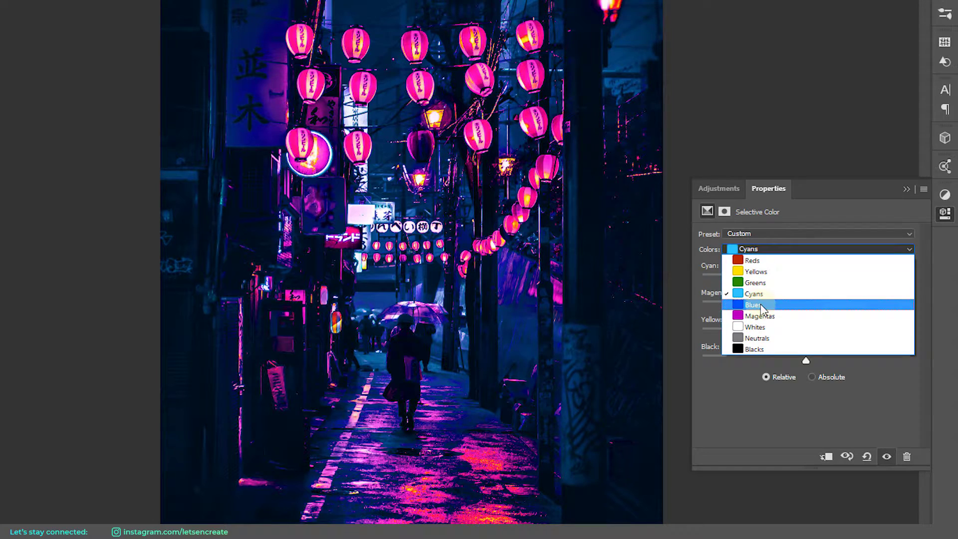
click(757, 315)
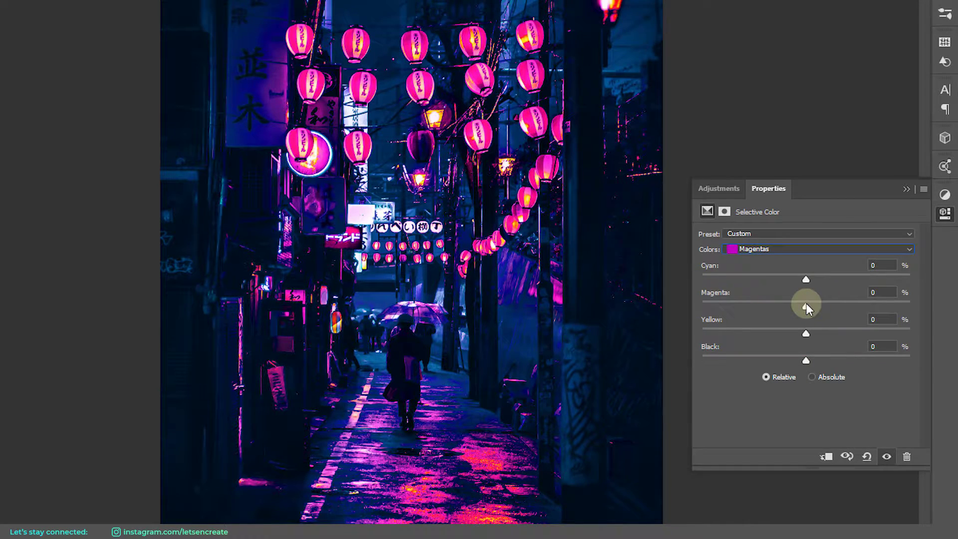
drag(806, 305, 795, 307)
drag(808, 335, 784, 335)
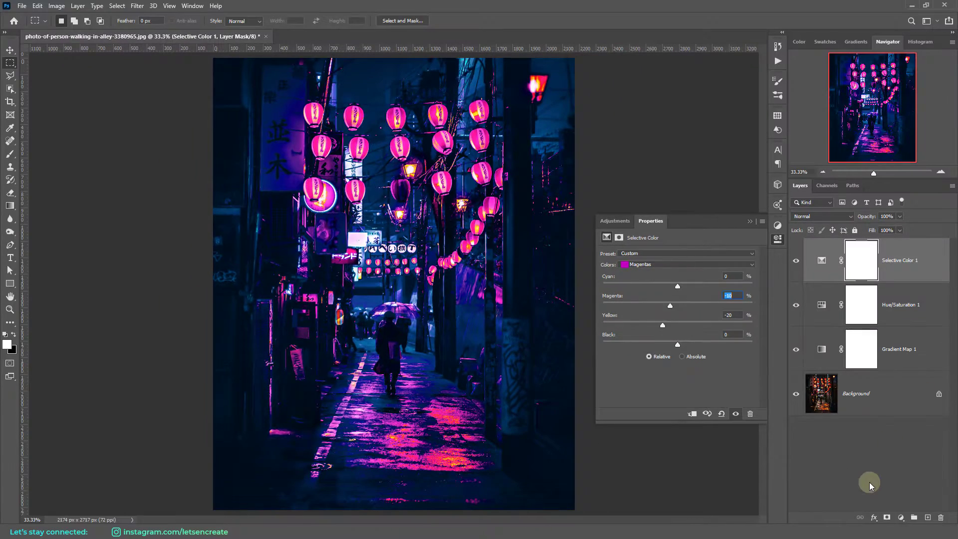
Step: Add a Vibrance layer with Vibrance -20 and Saturation +15
click(901, 518)
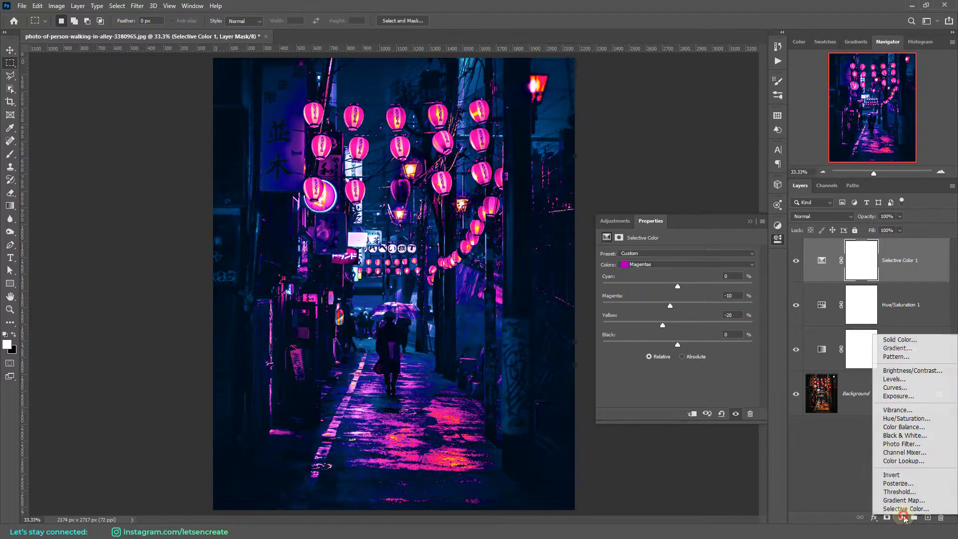
click(898, 410)
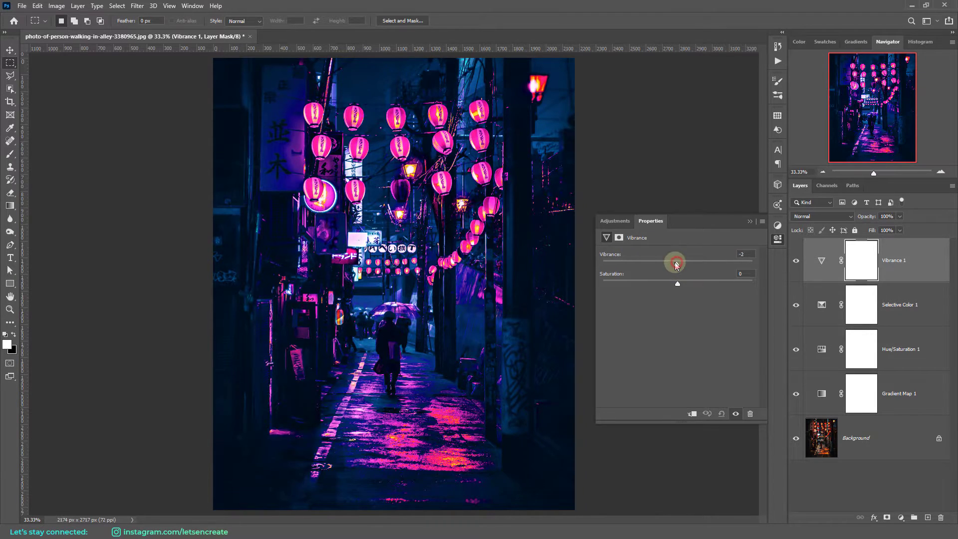
drag(676, 263, 661, 263)
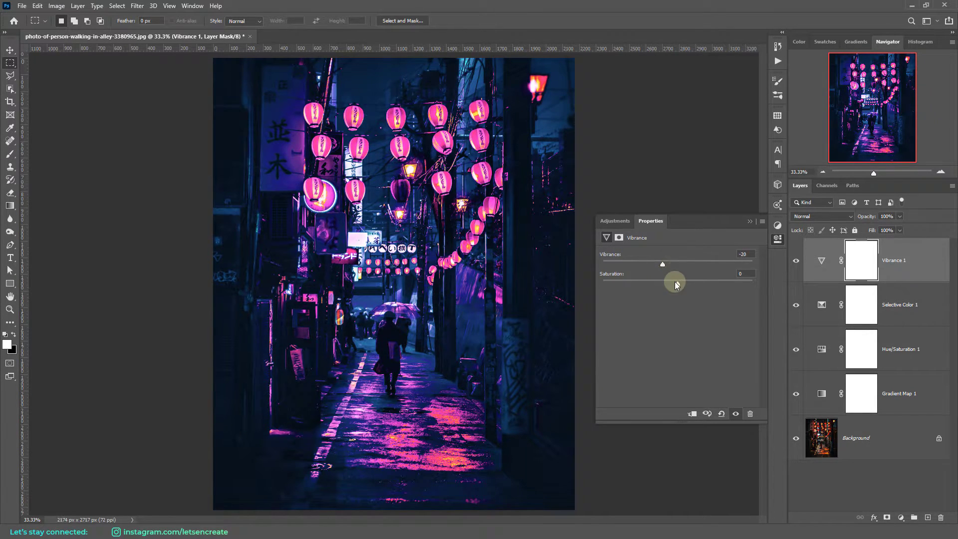
click(678, 283)
drag(678, 284, 689, 284)
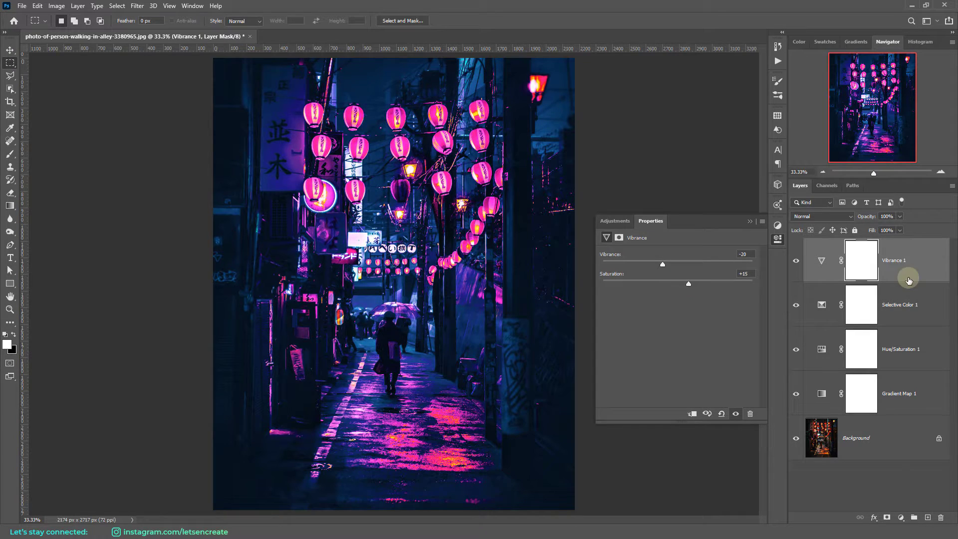
Step: Add a midtone-brightening Curves layer, then drag the bokeh photo into the document
click(900, 517)
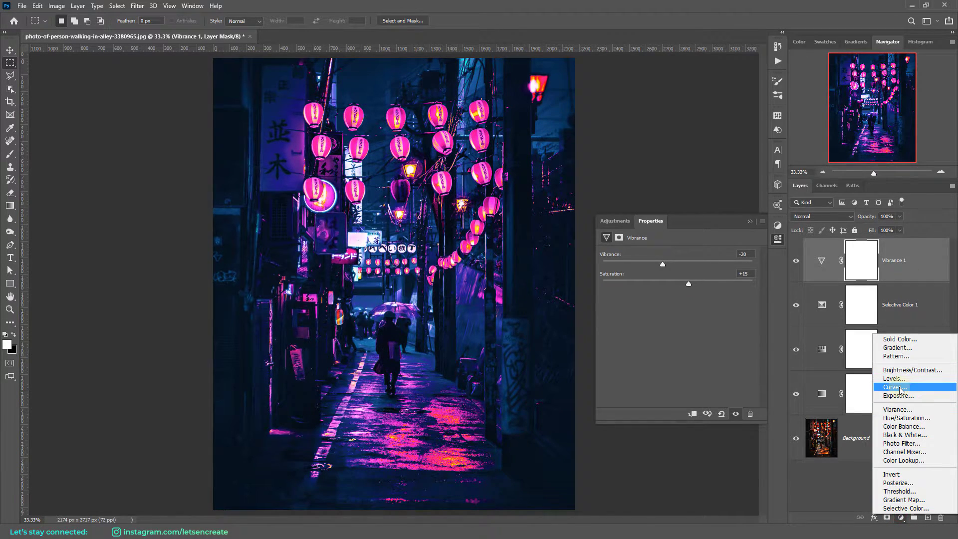
click(874, 387)
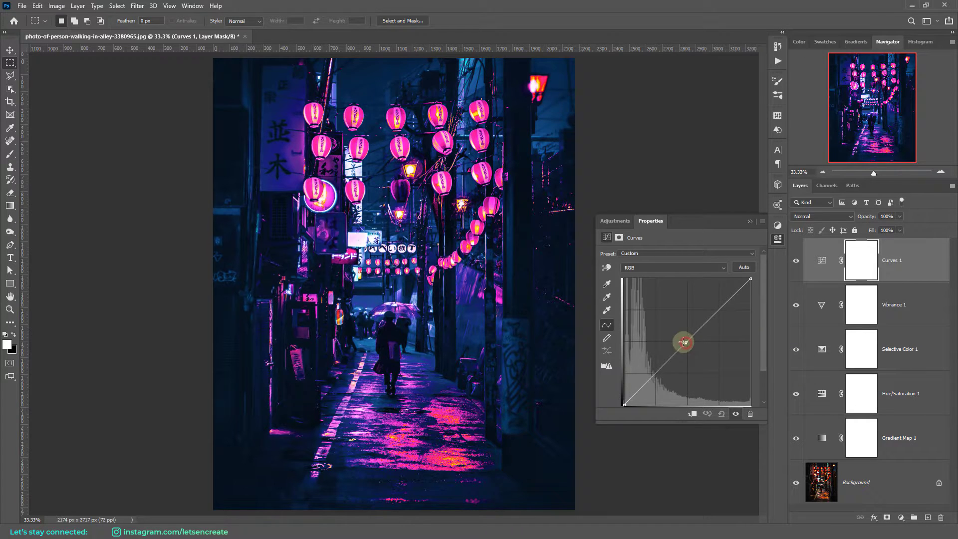
drag(682, 344, 677, 337)
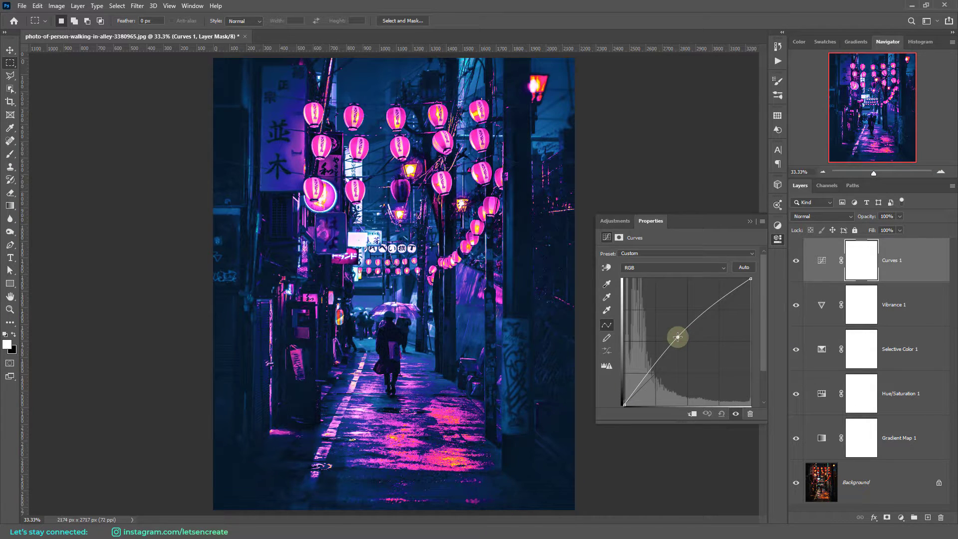
drag(676, 338, 676, 336)
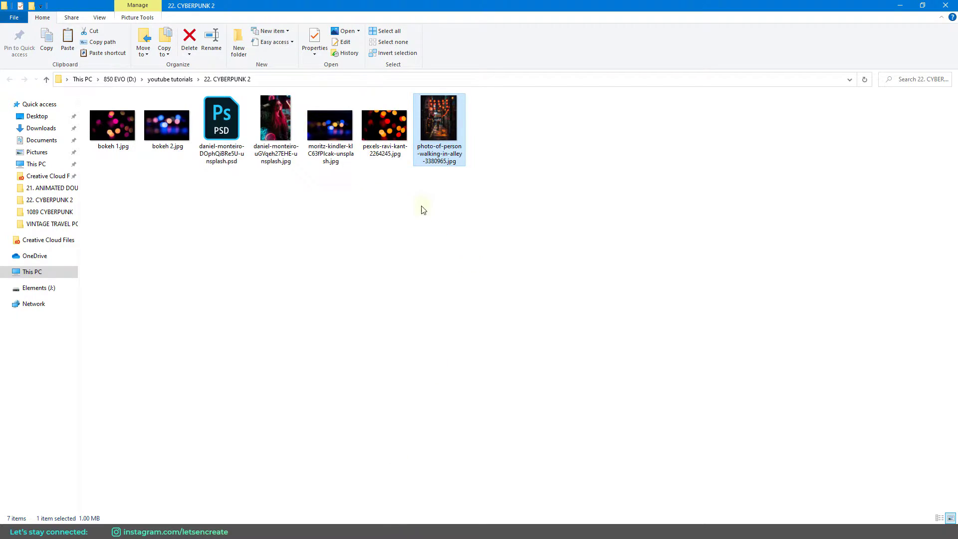
click(335, 135)
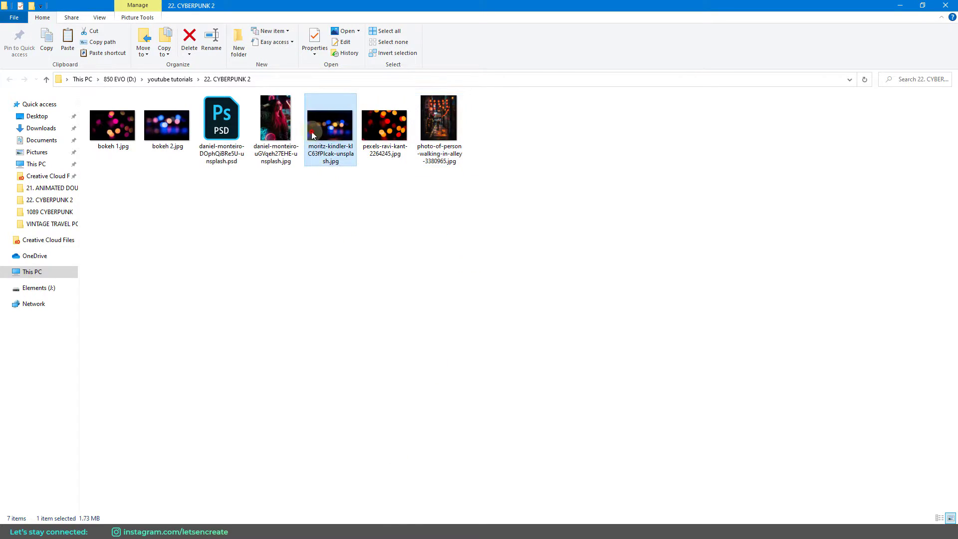
mouse_move(313, 135)
mouse_down()
mouse_move(284, 434)
mouse_move(247, 517)
mouse_move(312, 293)
mouse_move(505, 352)
mouse_up()
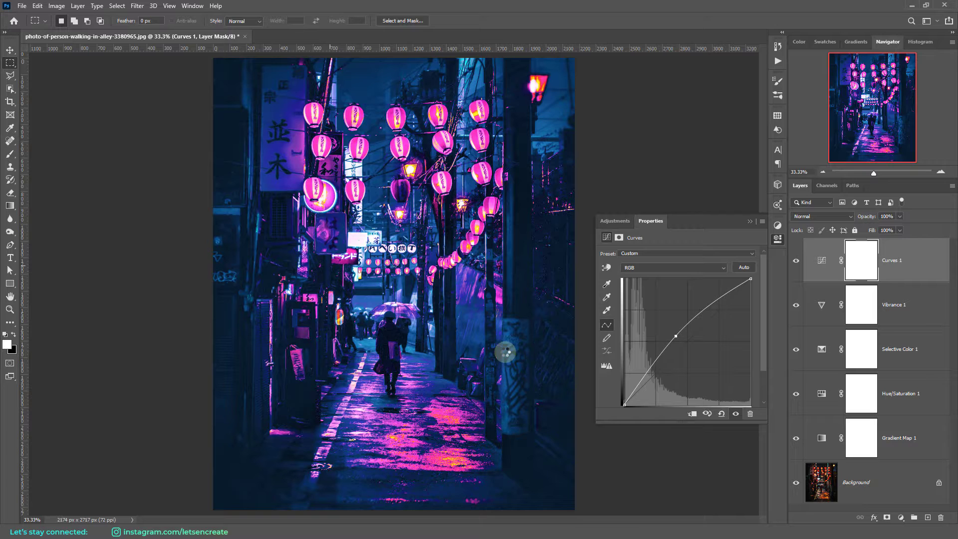
Step: Enlarge the bokeh photo over the lower alley, commit it, and blend it in Screen mode
mouse_move(574, 163)
mouse_down()
mouse_move(798, 4)
mouse_move(785, 35)
mouse_up()
drag(213, 402, 23, 505)
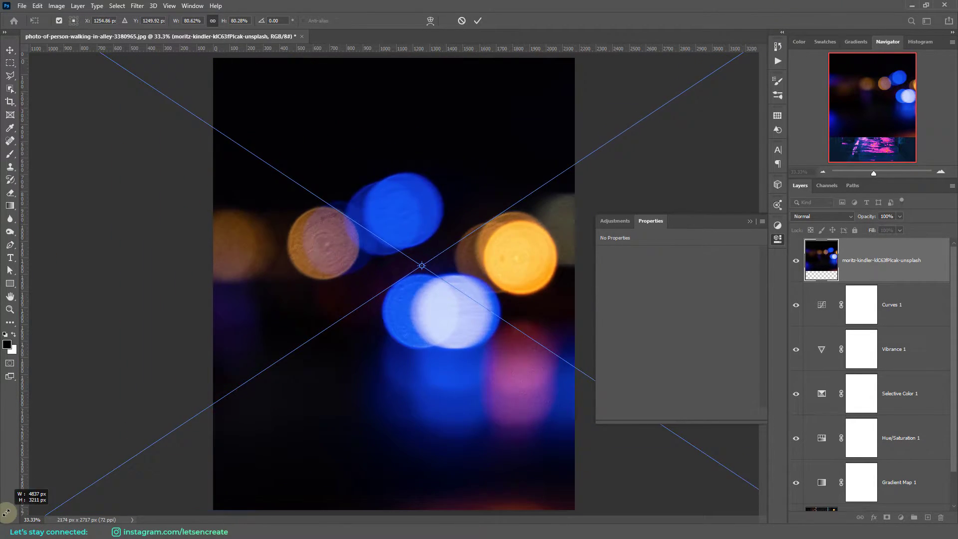
mouse_move(455, 164)
mouse_down()
mouse_move(524, 322)
mouse_move(562, 336)
mouse_move(555, 327)
mouse_up()
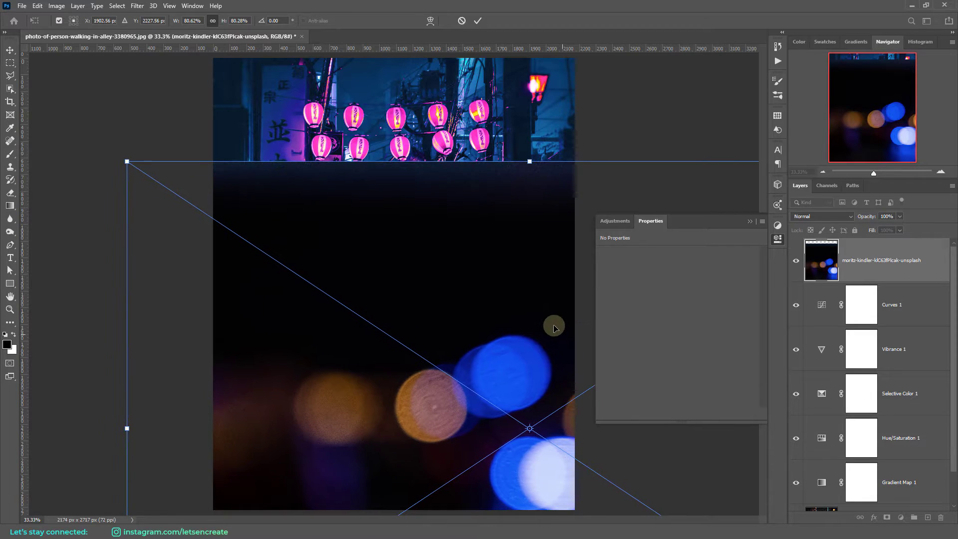
click(478, 20)
click(818, 217)
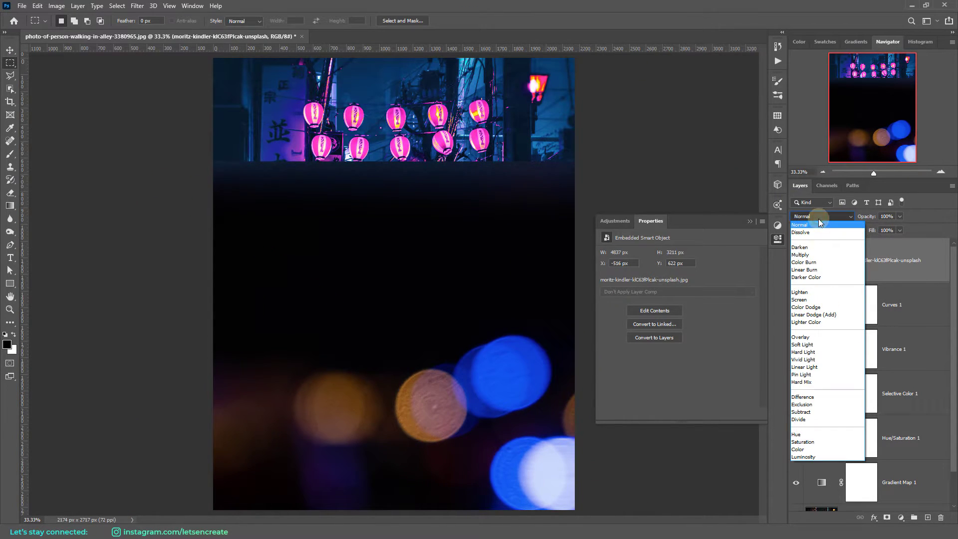
click(806, 301)
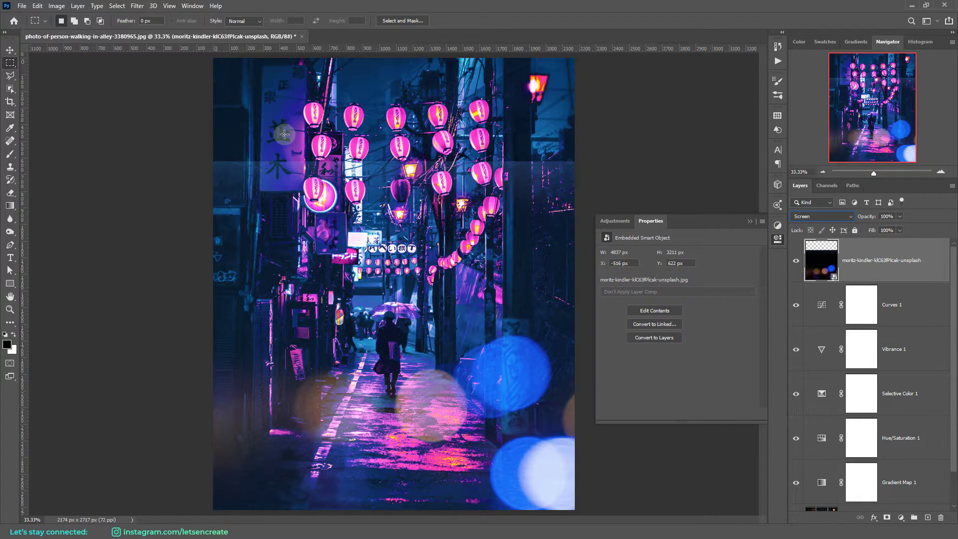
Step: Mask the blue bokeh and paint out its upper part with a soft black 250px brush
click(888, 517)
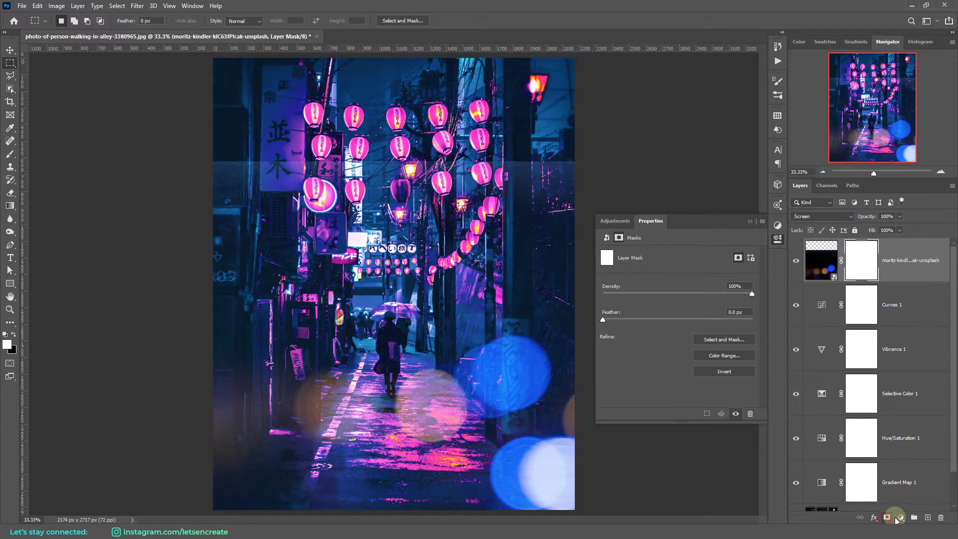
click(10, 156)
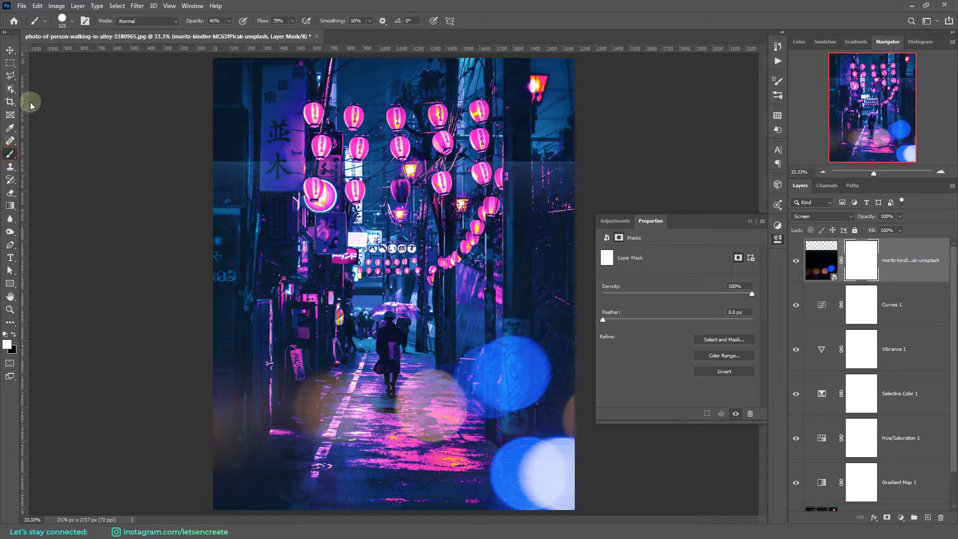
click(61, 20)
drag(67, 77, 34, 76)
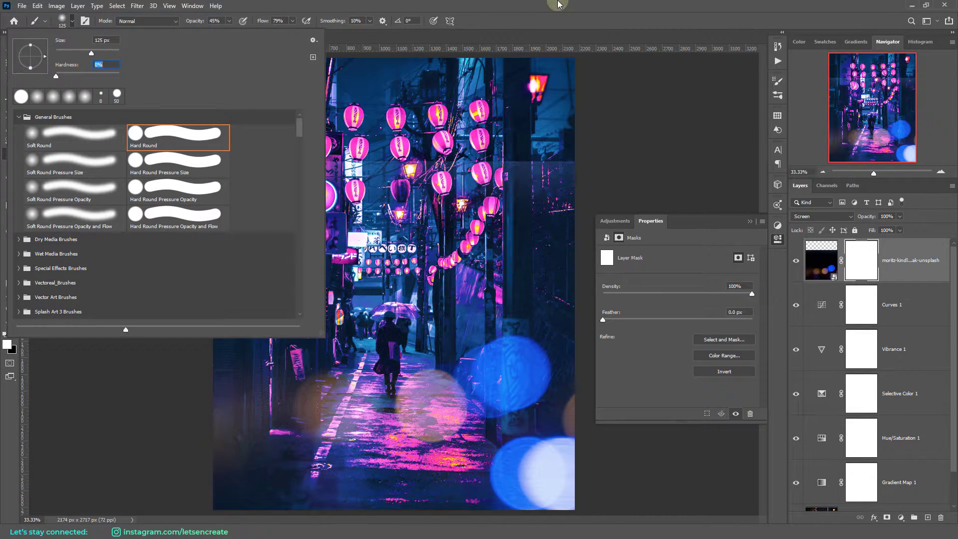
key(Return)
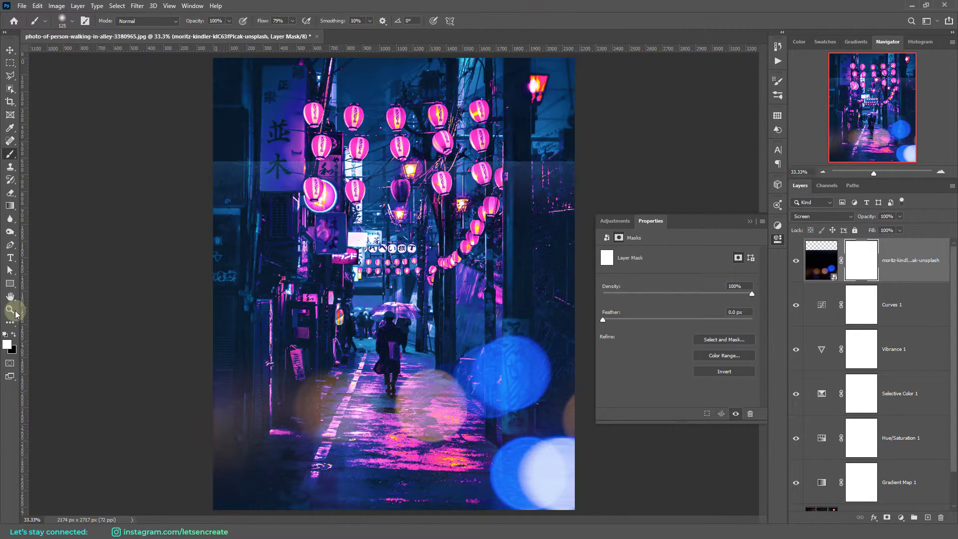
alt+click(35, 335)
click(7, 344)
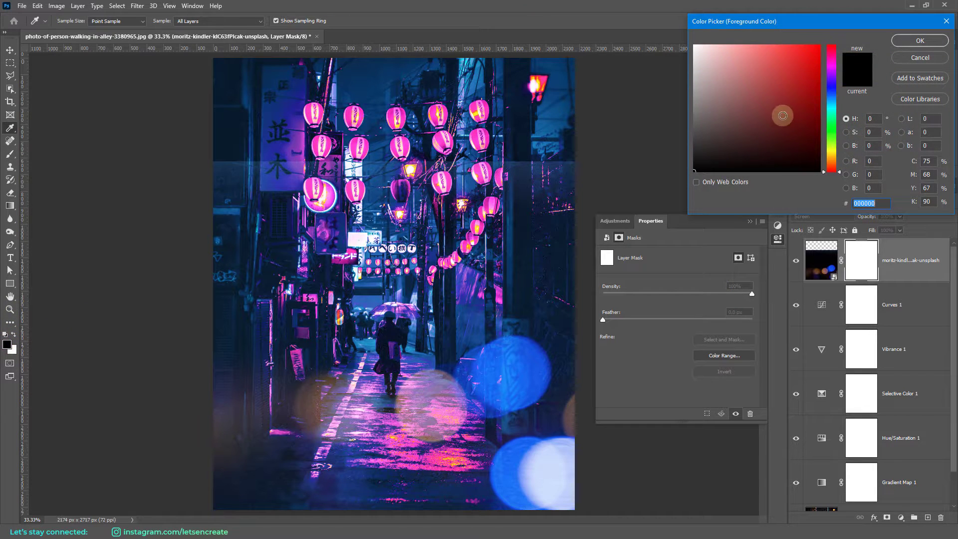
click(920, 41)
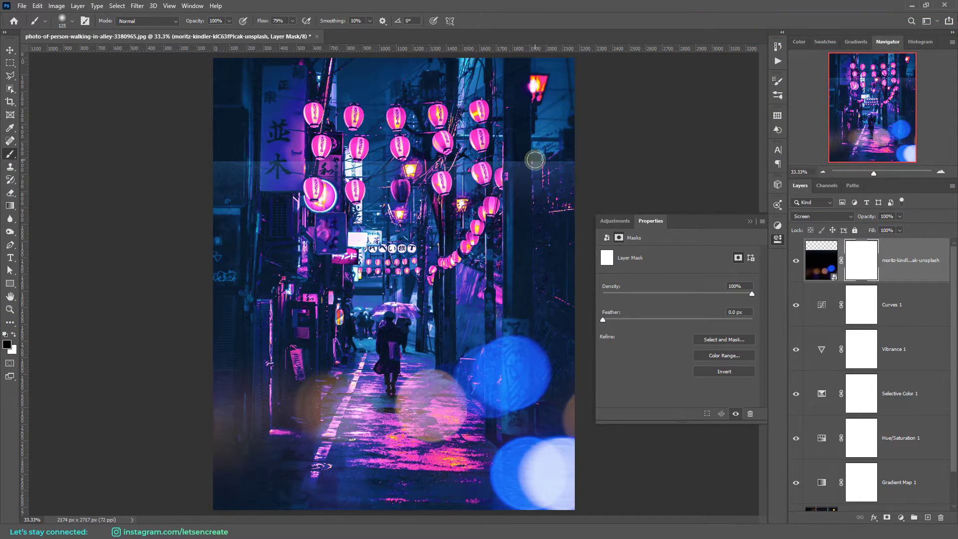
key(bracketright)
key(bracketright)
key(bracketright)
click(751, 223)
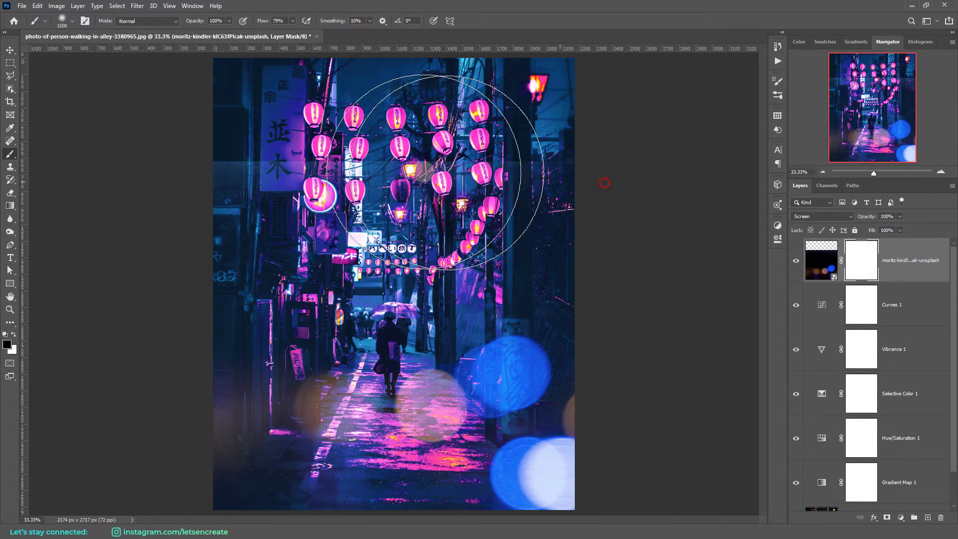
drag(442, 170, 277, 128)
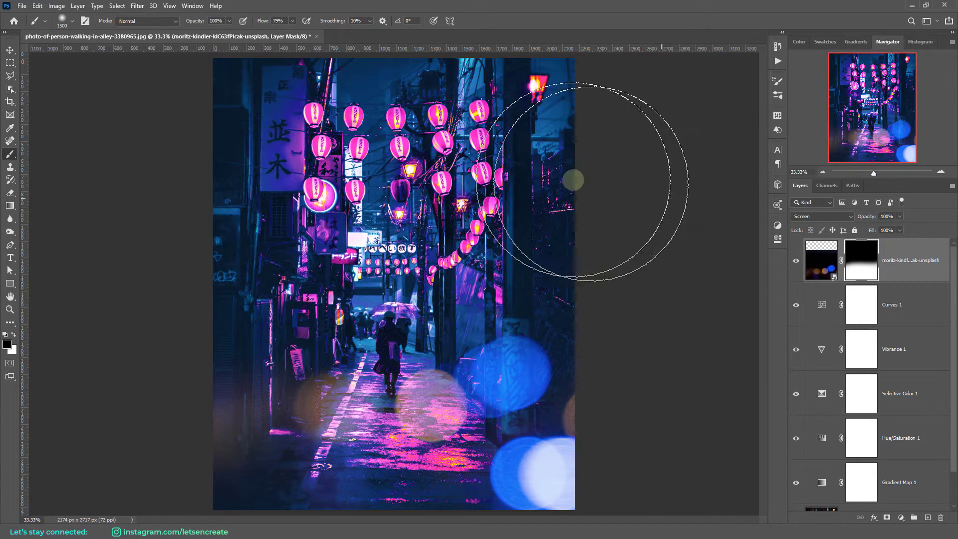
Step: Shift the blue bokeh layer down and to the right
click(936, 266)
key(v)
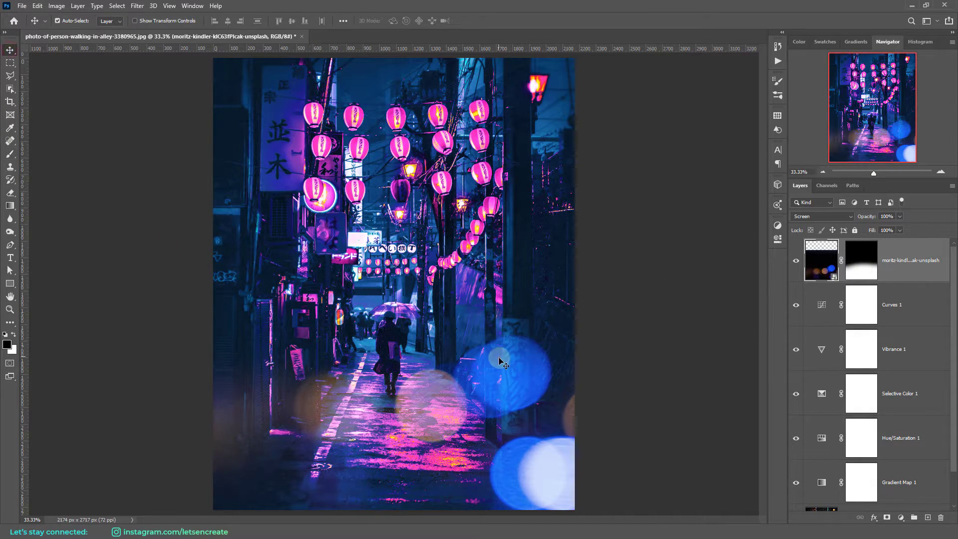
drag(498, 358, 507, 380)
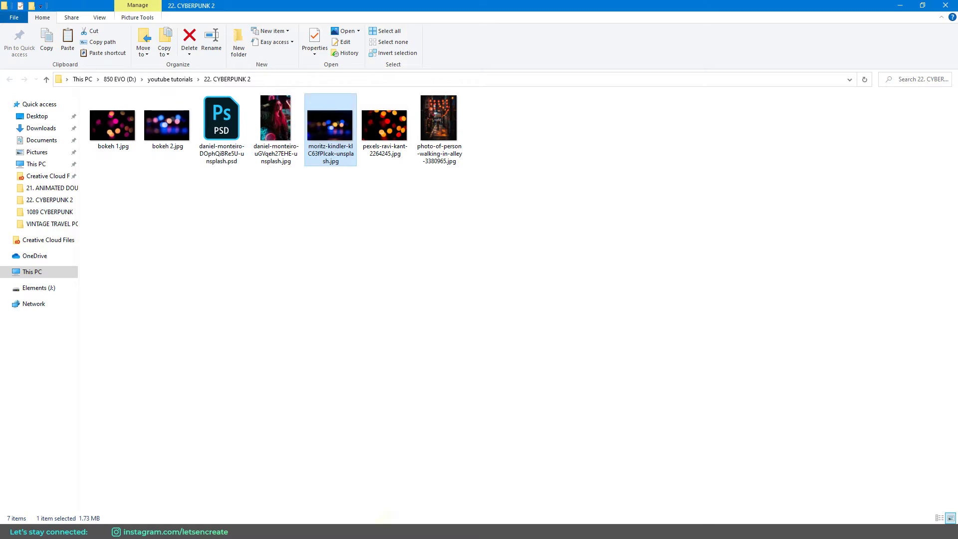
Step: Drag the pexels-ravi-kant red-orange bokeh photo from the source folder onto the alley
click(389, 530)
drag(384, 124, 323, 516)
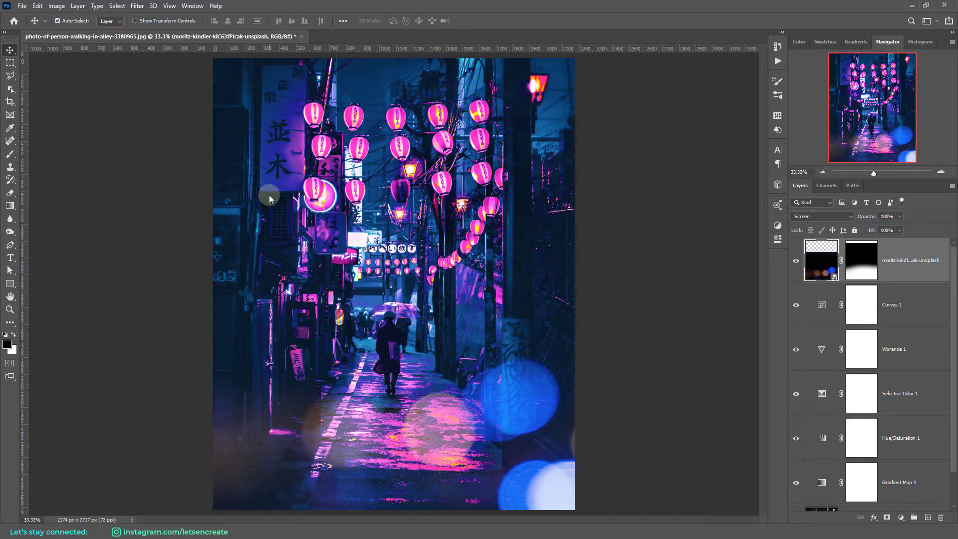
drag(322, 517, 506, 240)
Step: Enlarge the placed red-orange bokeh photo and commit the transform
drag(574, 163, 771, 32)
drag(213, 405, 94, 453)
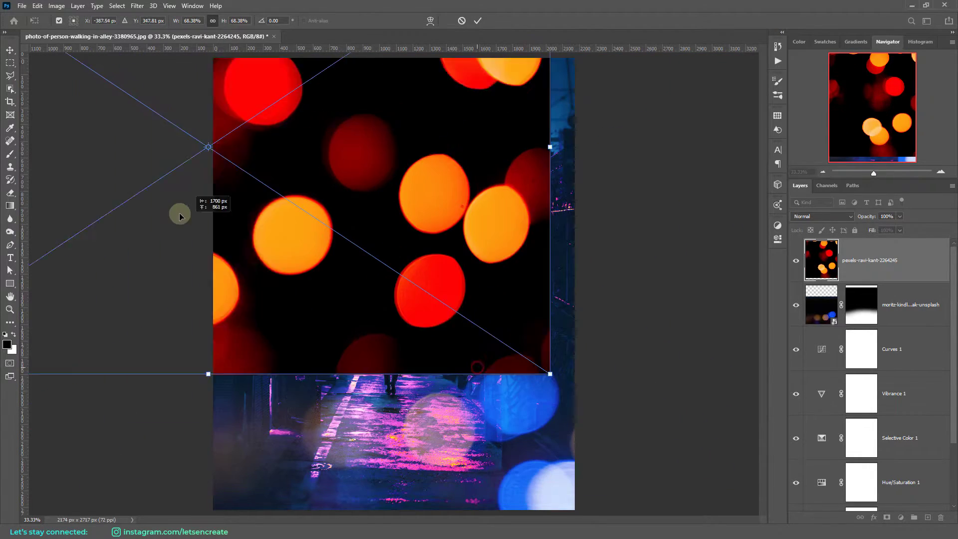
drag(182, 210, 488, 203)
click(478, 20)
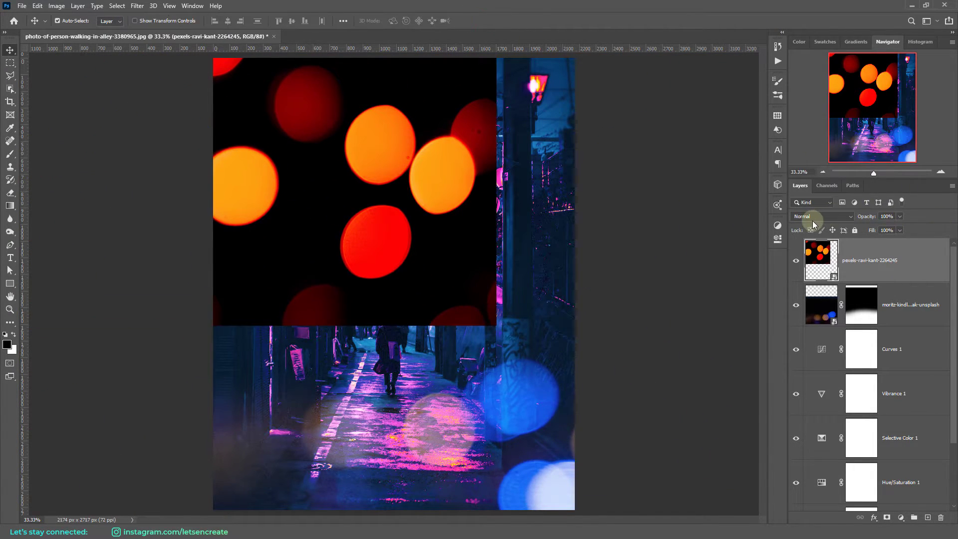
Step: Set the red-orange bokeh to Screen at 55% opacity and move it up-left over the lanterns
click(811, 216)
click(799, 299)
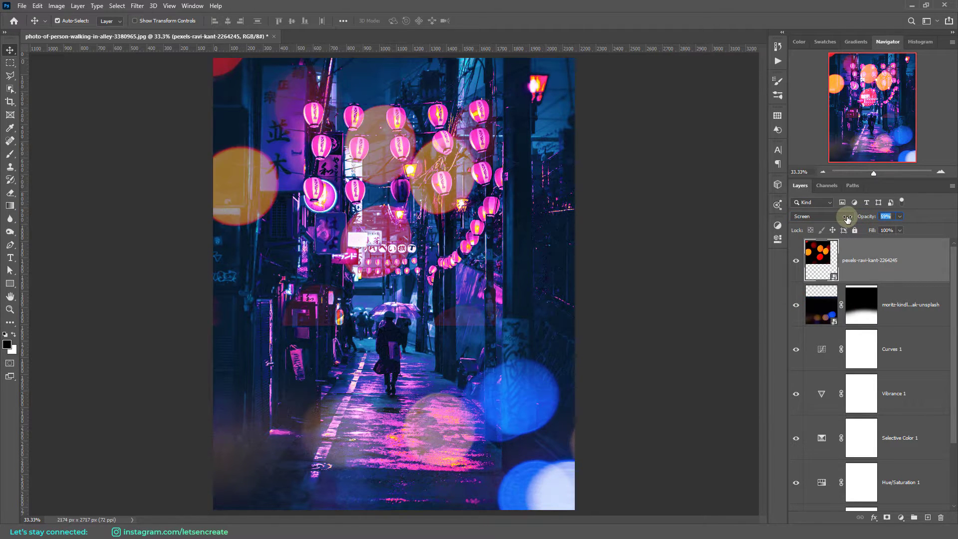
drag(868, 217, 836, 216)
drag(472, 276, 335, 209)
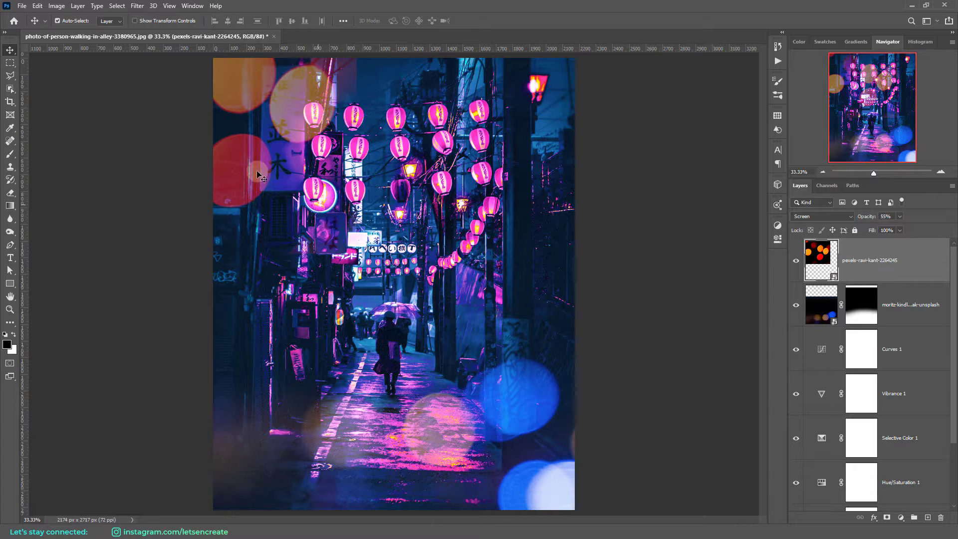
Step: Add a clipped Selective Color adjustment with the Reds' Yellow at -62
click(899, 518)
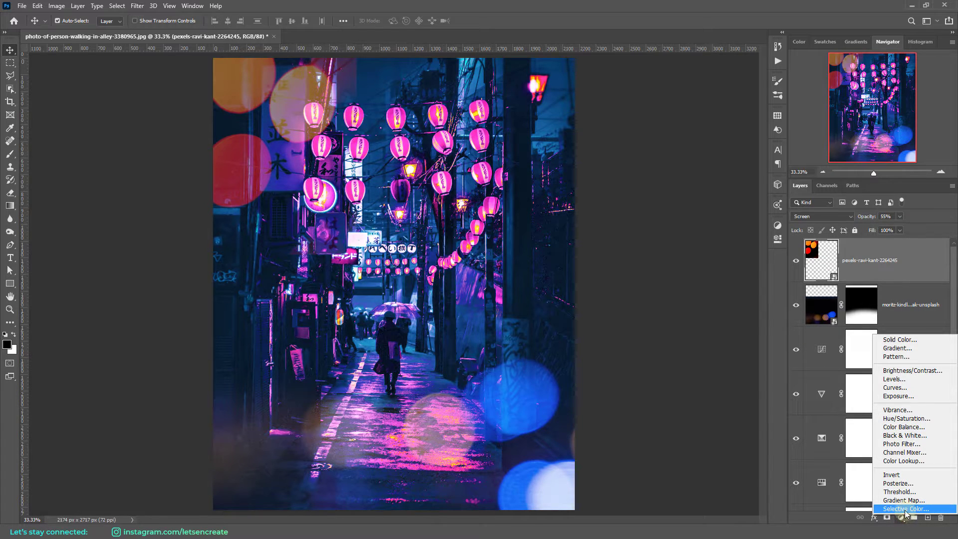
click(902, 512)
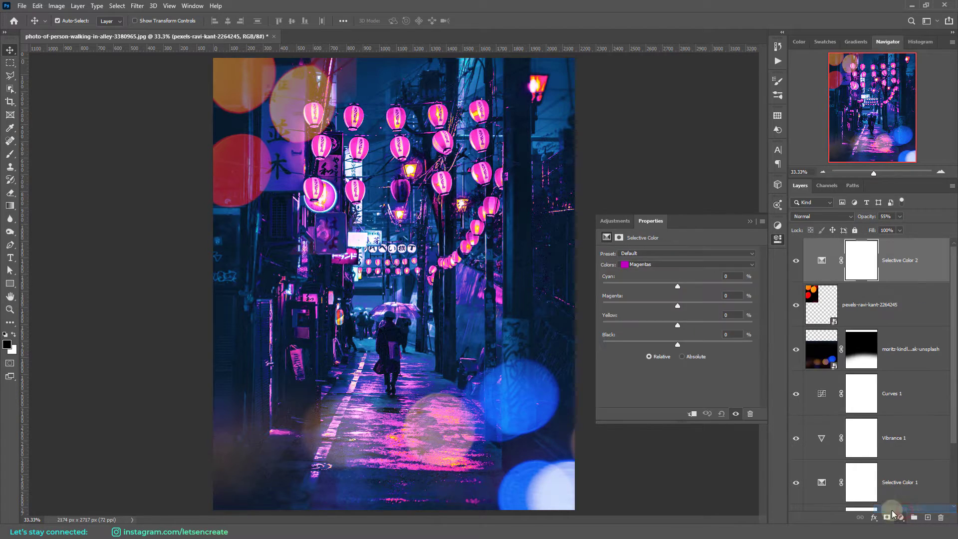
click(693, 417)
click(659, 264)
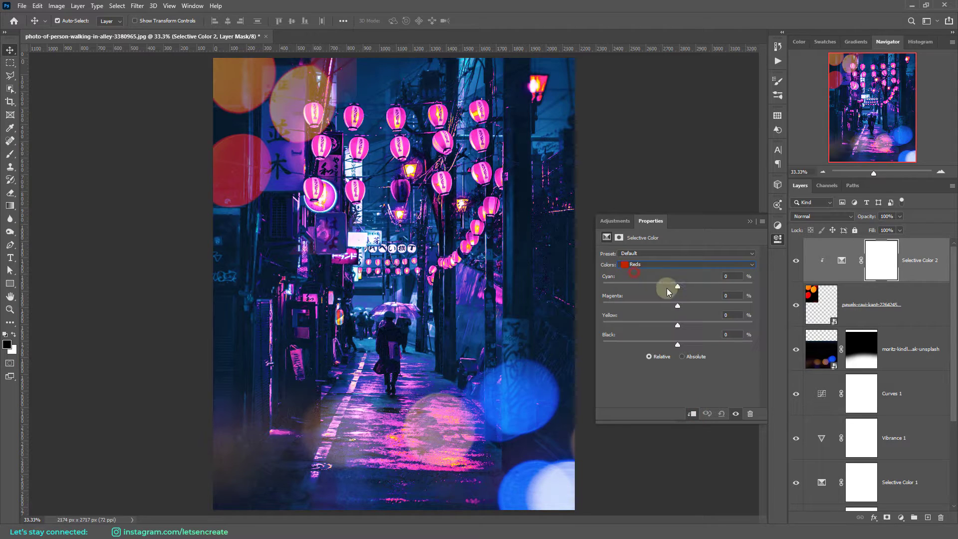
click(676, 288)
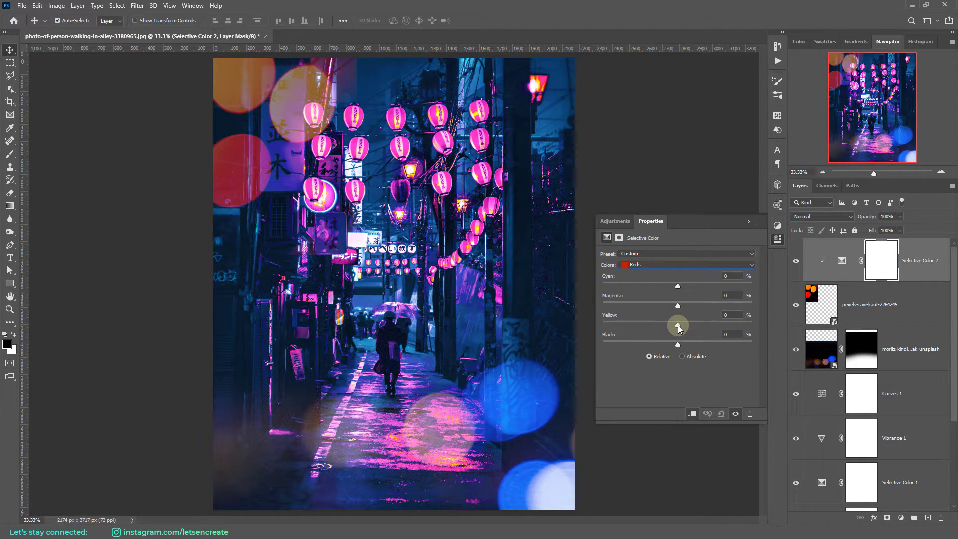
drag(678, 328, 630, 326)
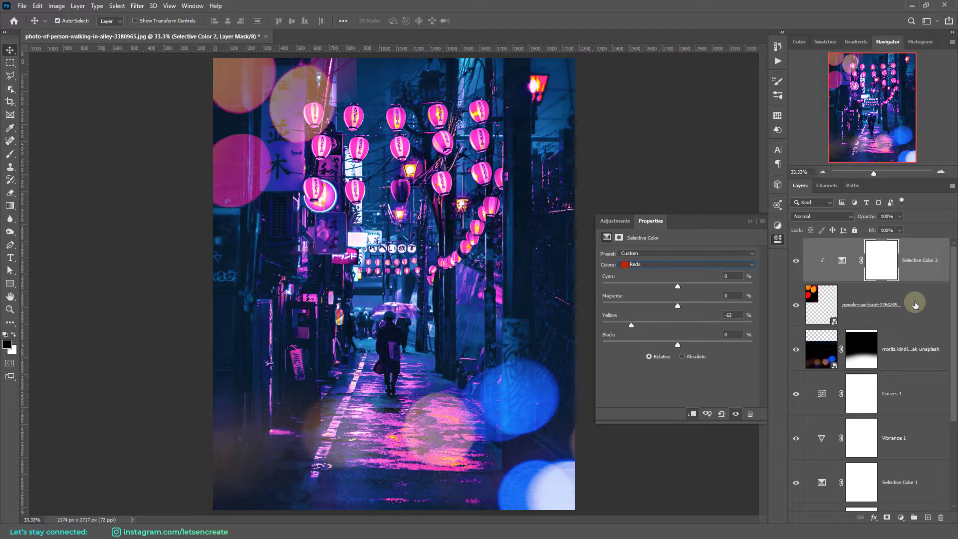
Step: Set the pexels bokeh layer to 35% opacity and the moritz bokeh layer to 72%
click(914, 303)
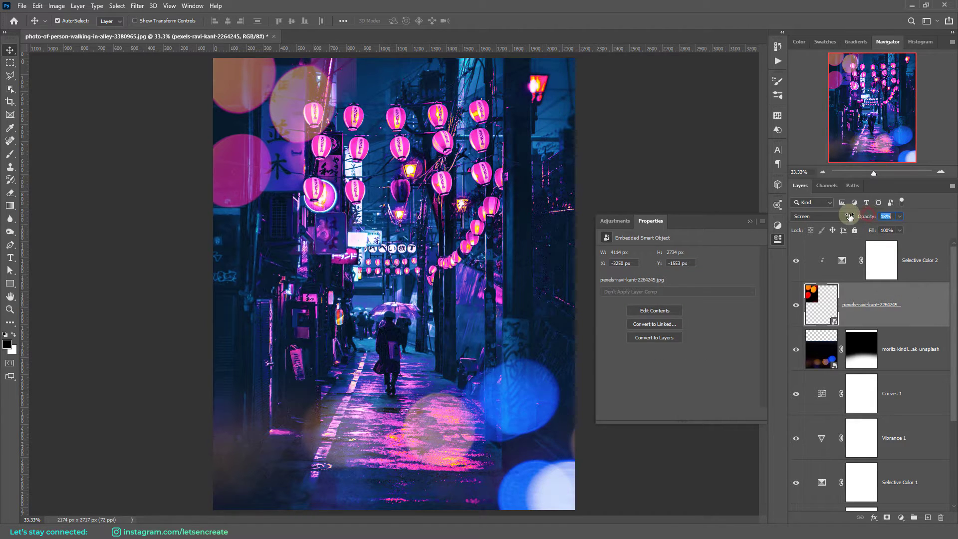
drag(870, 217, 854, 216)
key(alt+bracketleft)
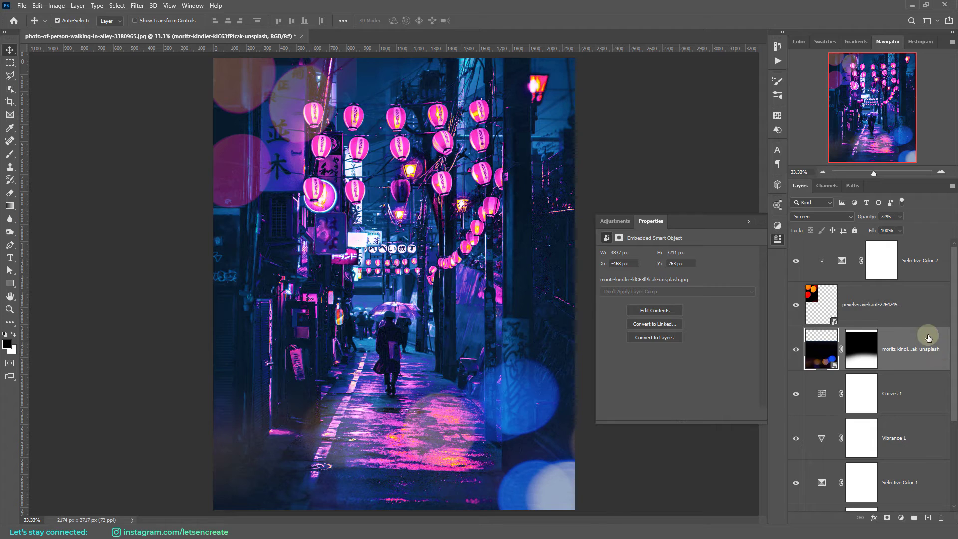
click(927, 252)
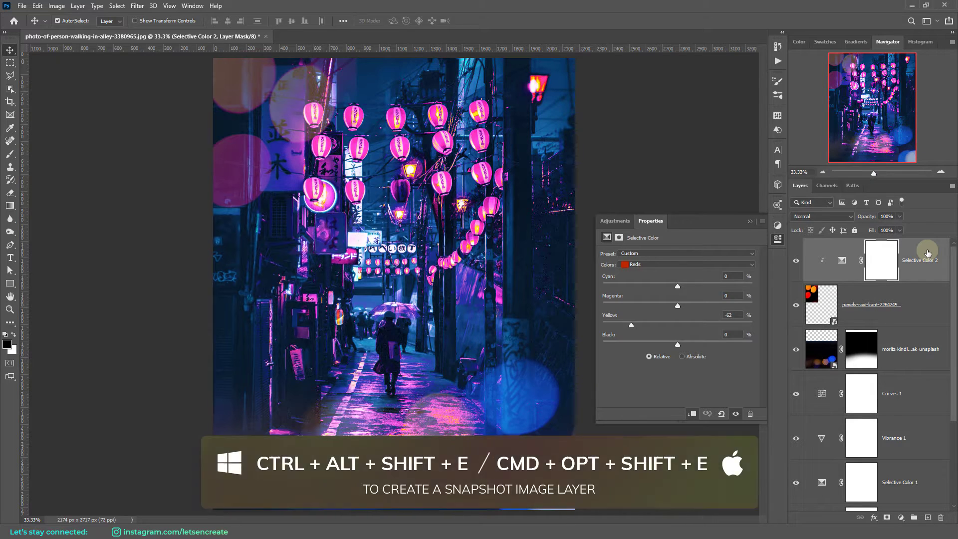
Step: Stamp all visible layers into a new Layer 1 and uncheck its G channel in Blending Options
key(ctrl+alt+shift+e)
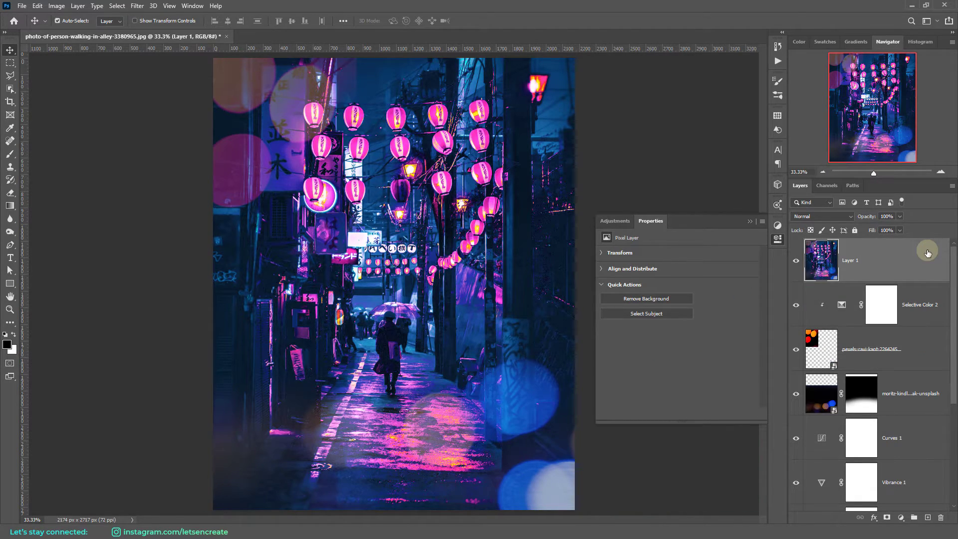
right_click(915, 257)
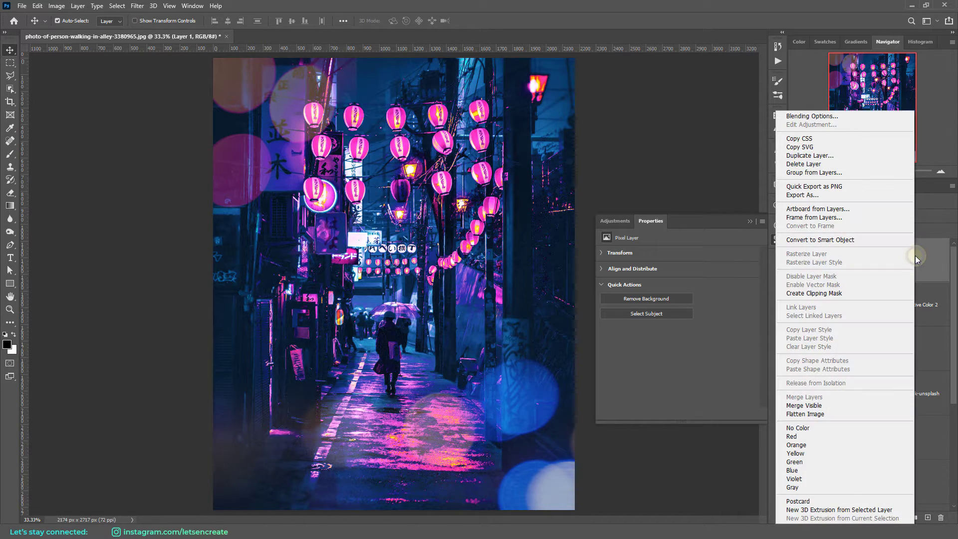
click(816, 117)
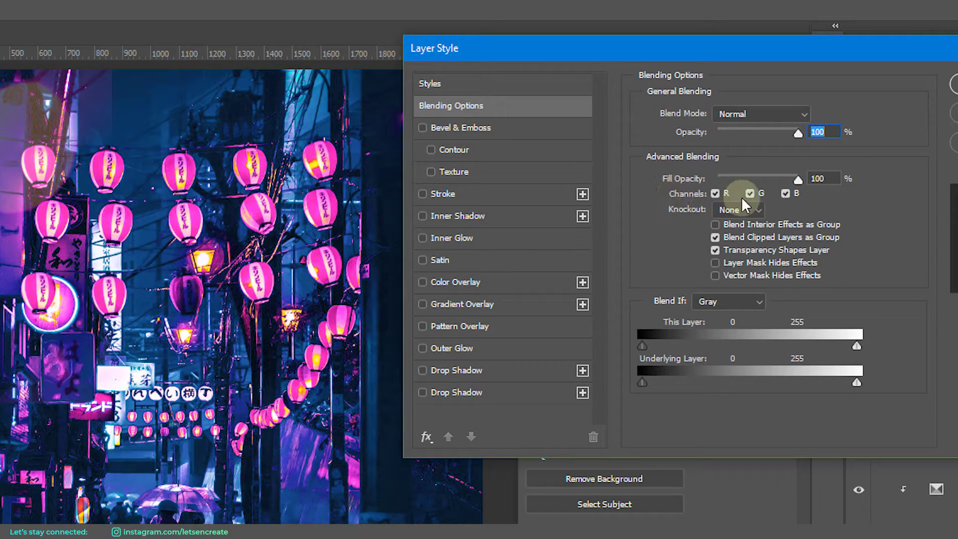
click(751, 192)
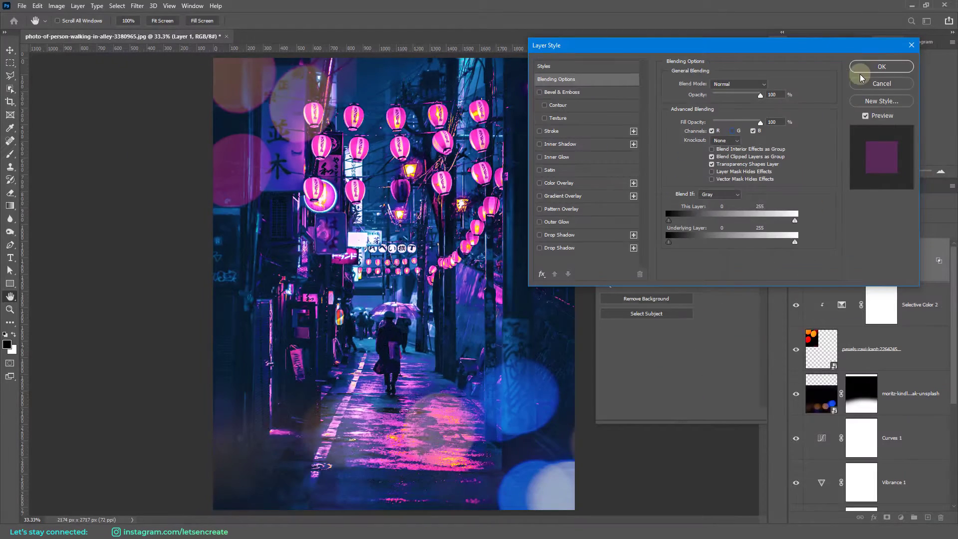
Step: Confirm the blending change and nudge the merged layer two steps right for colour fringing
click(854, 71)
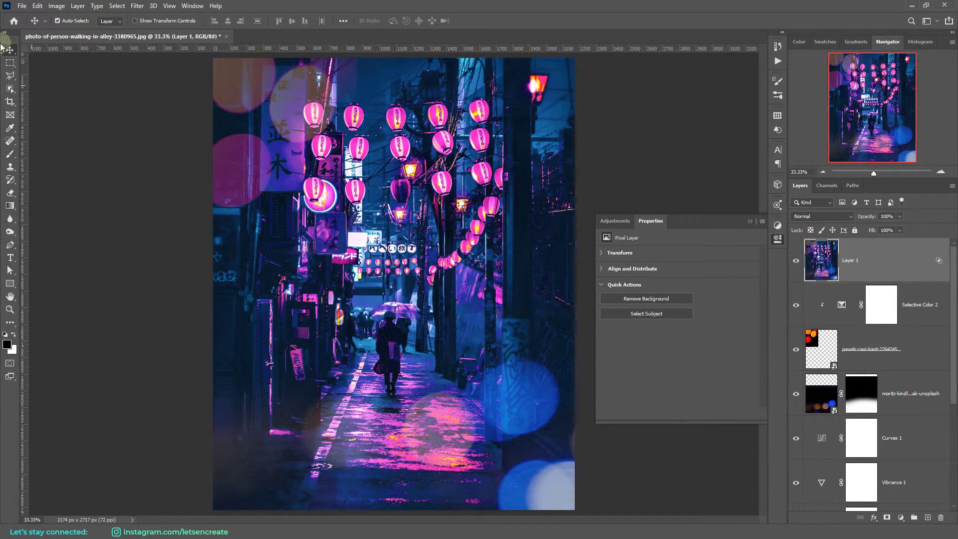
click(9, 53)
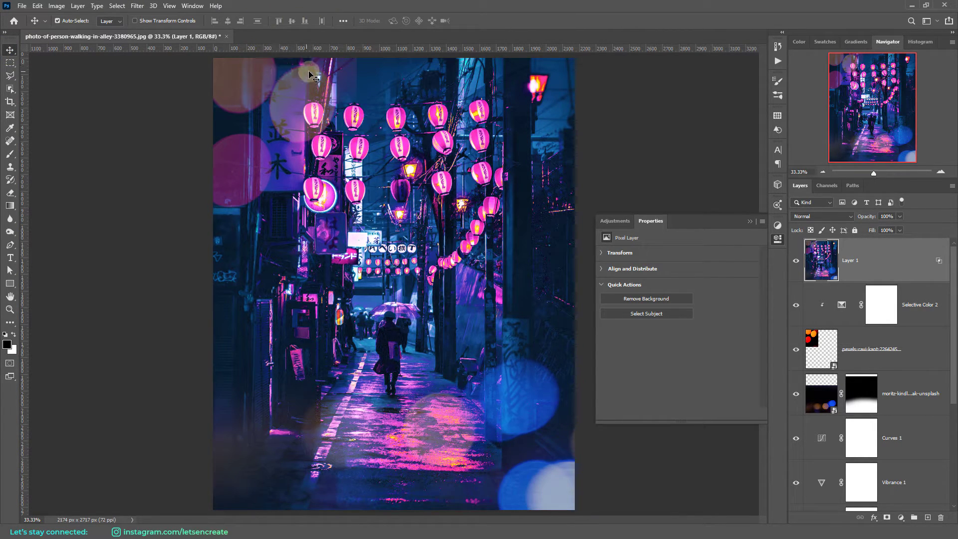
key(Right)
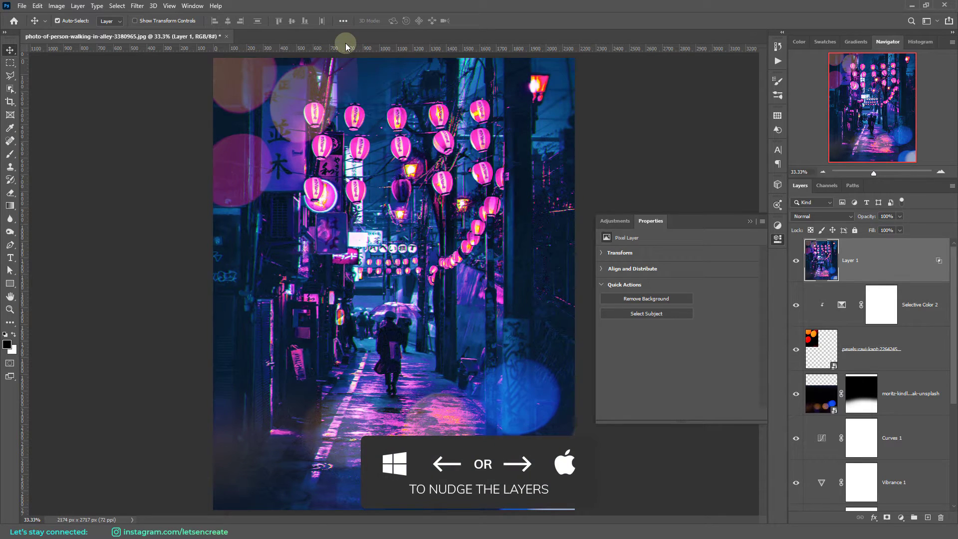
key(Right)
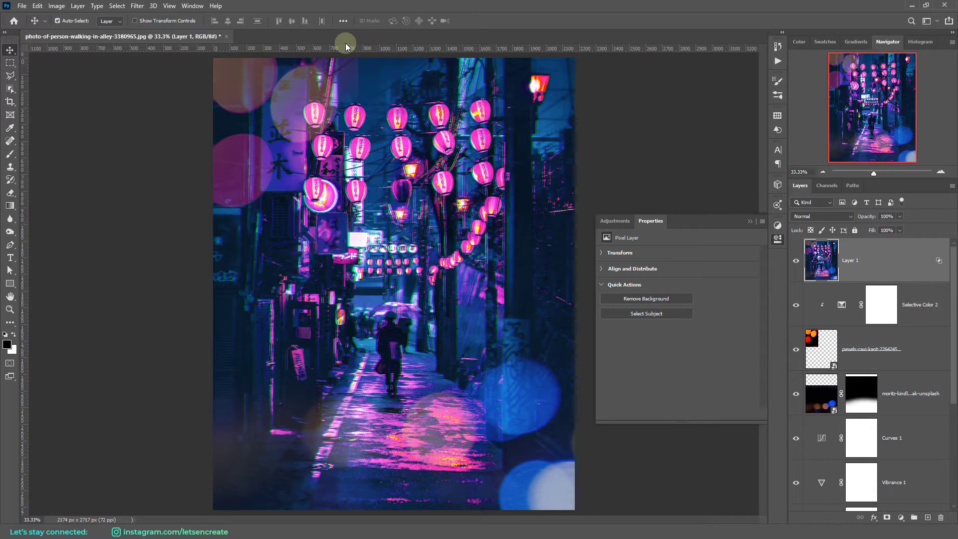
Step: Zoom in to inspect the magenta and green fringing
click(750, 221)
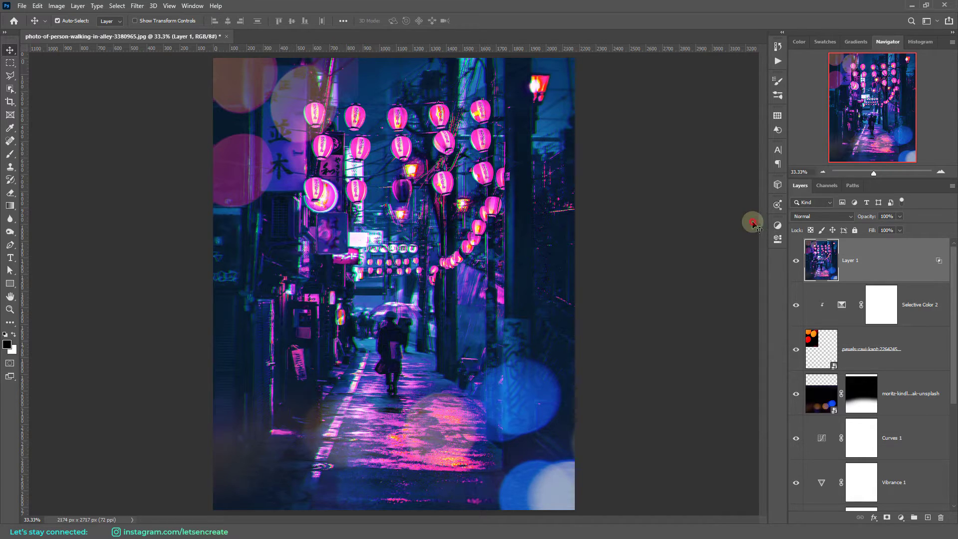
click(10, 309)
click(472, 155)
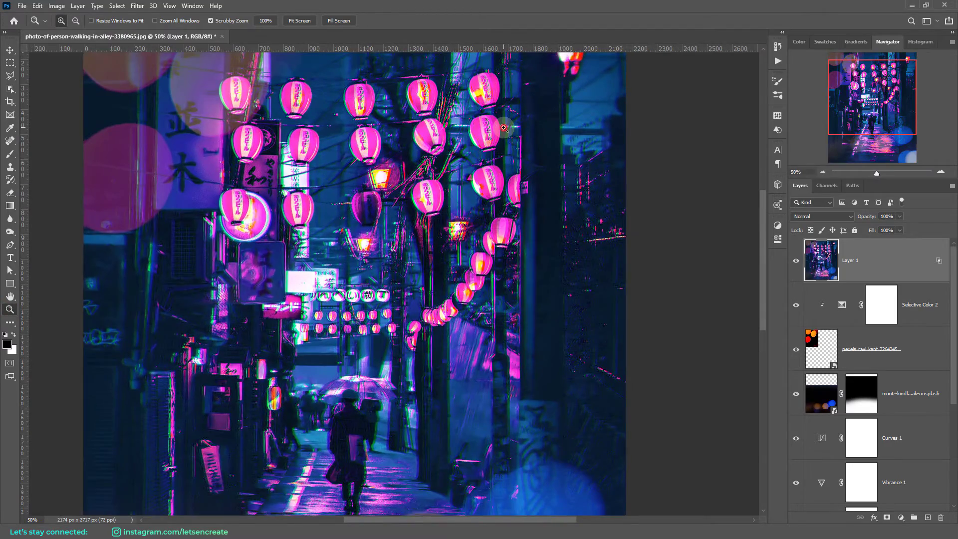
click(497, 130)
Step: Mask the merged layer and paint black over the alley's centre with a soft 1600px brush
click(300, 22)
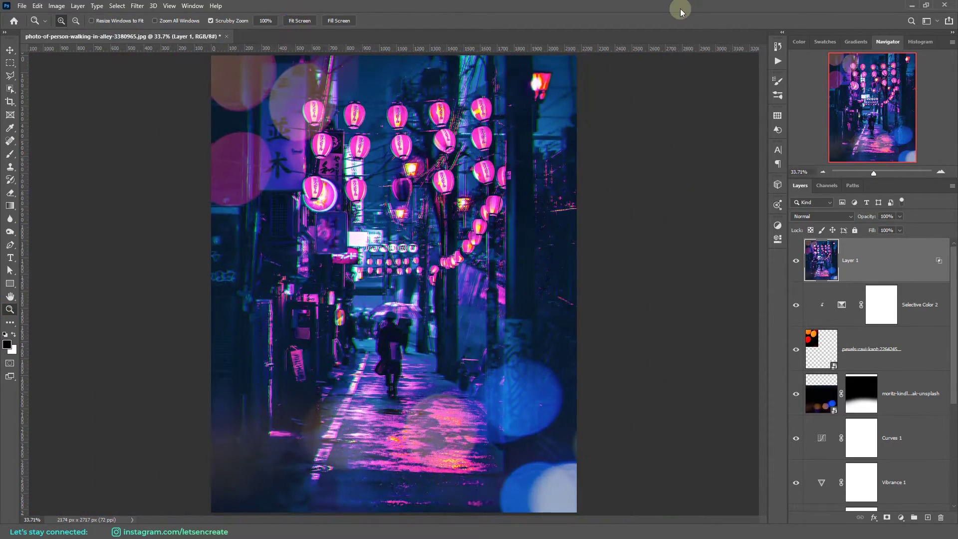
click(886, 517)
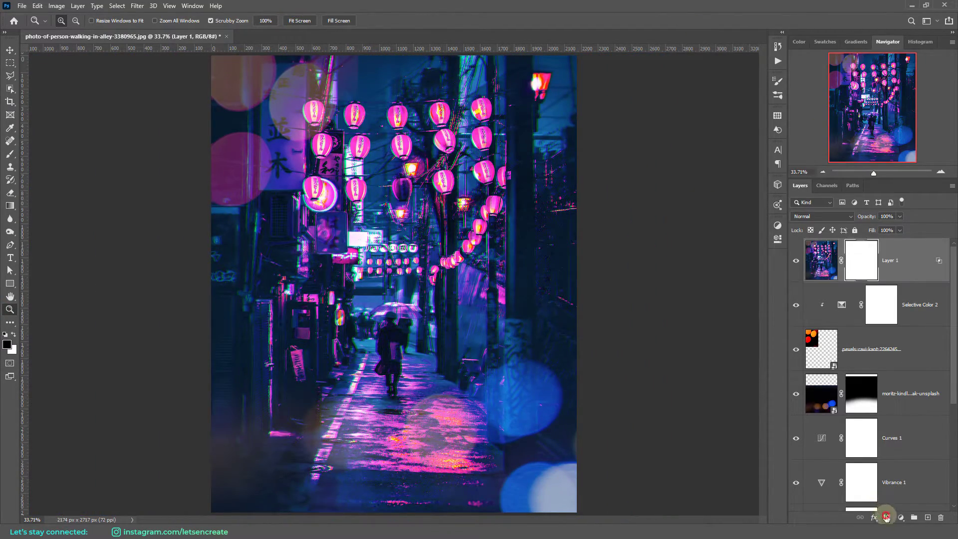
click(11, 154)
click(69, 23)
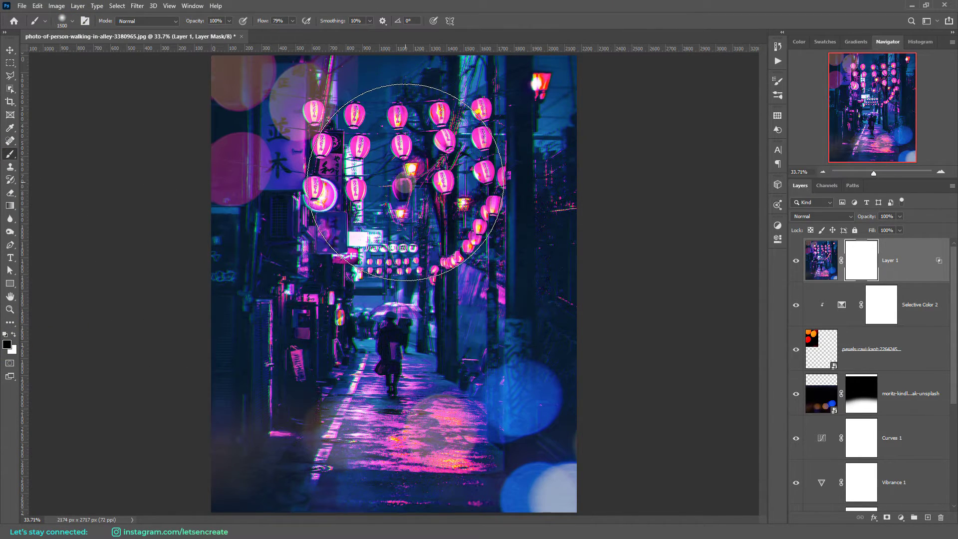
key(bracketright)
drag(389, 167, 406, 404)
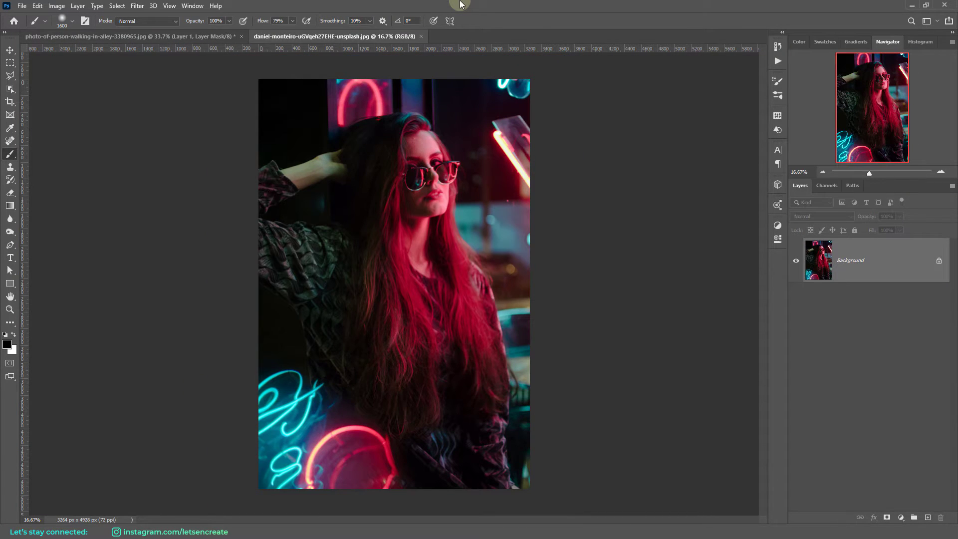
Step: Select Gradient Map 1 through Selective Color 2 in the alley and drag them onto the portrait
click(198, 36)
scroll(911, 307, down, 4)
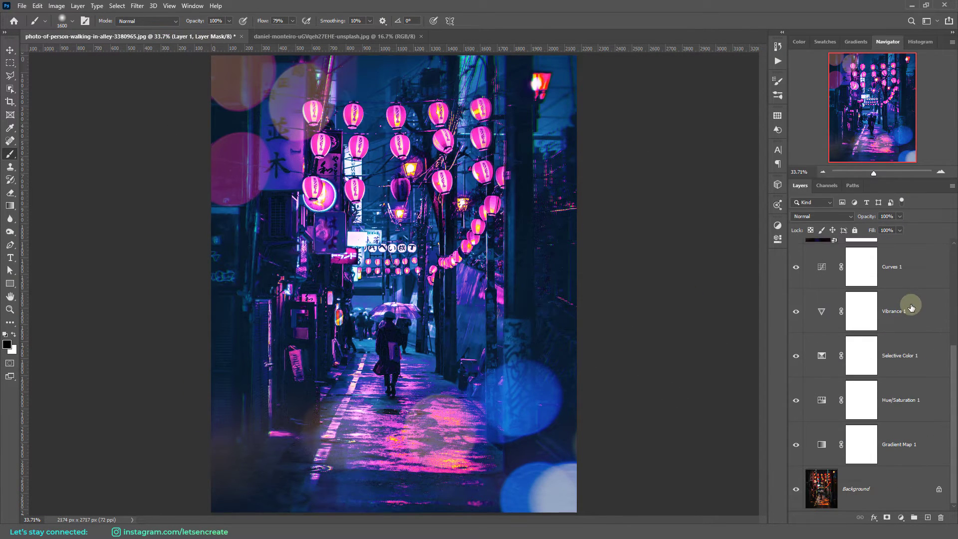
click(930, 447)
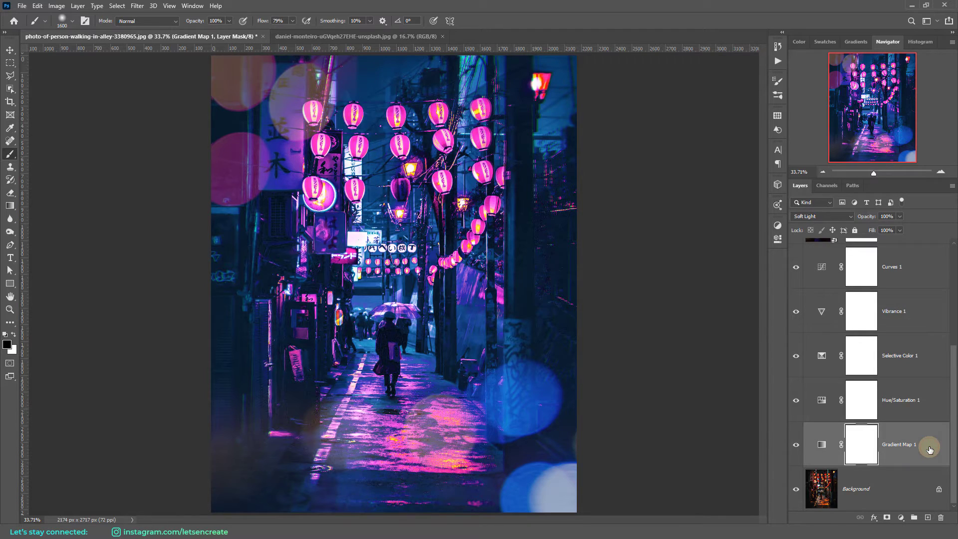
scroll(928, 442, up, 1)
scroll(931, 430, up, 1)
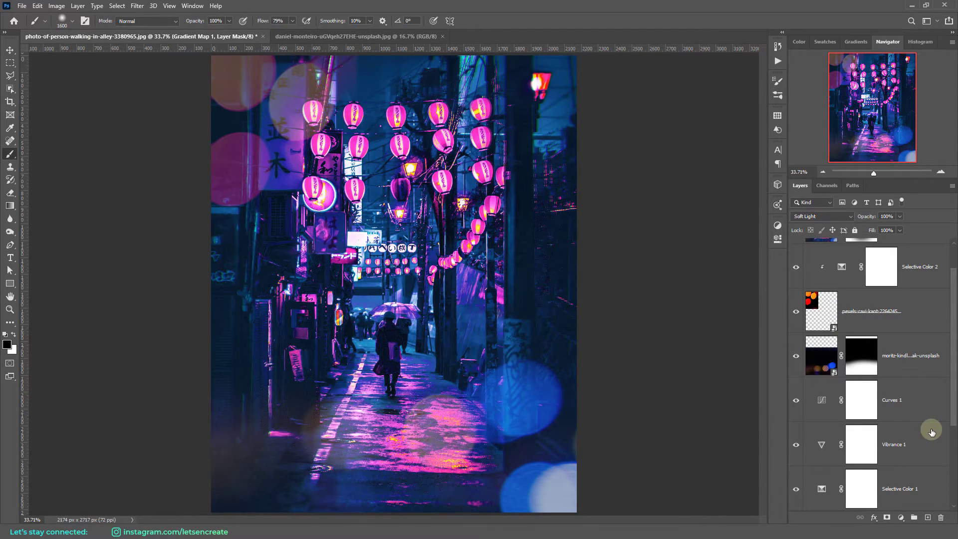
scroll(937, 352, up, 2)
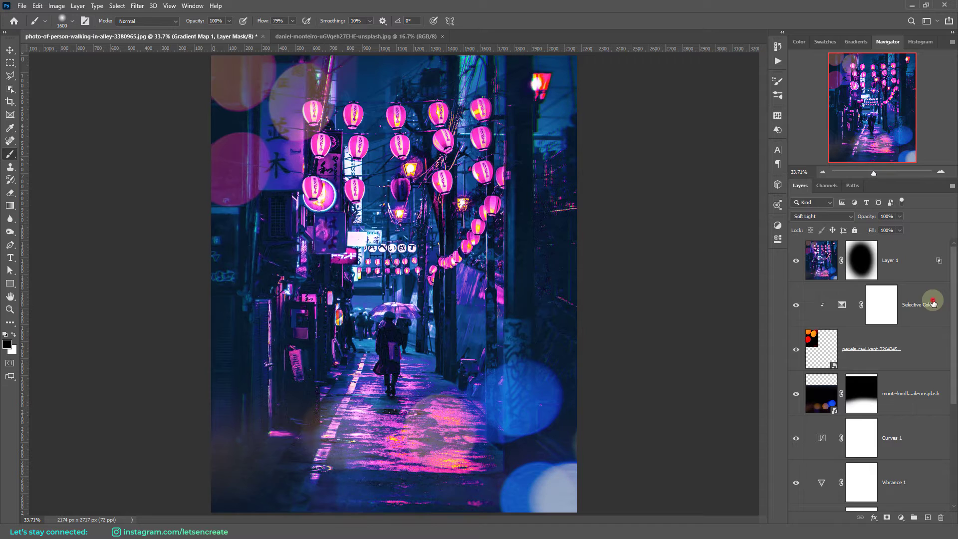
click(932, 304)
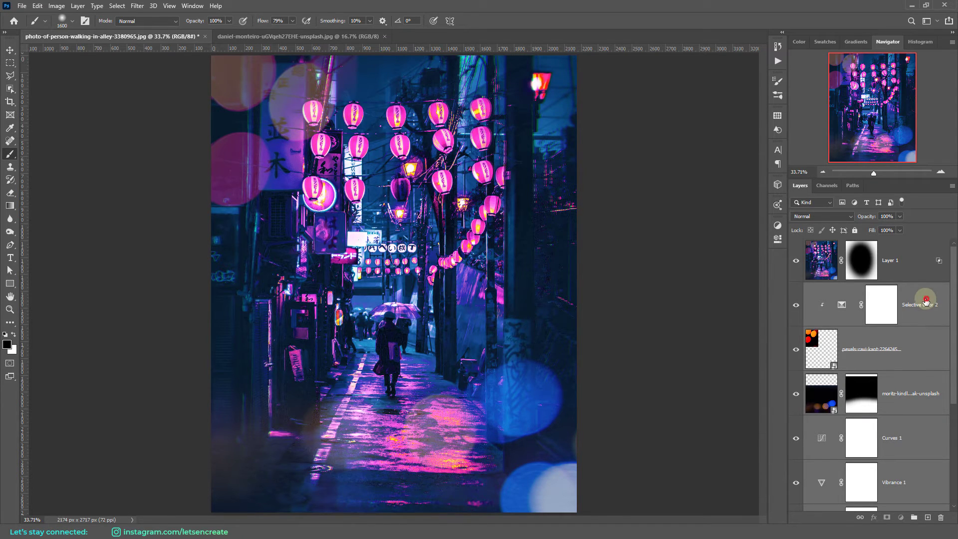
mouse_move(926, 298)
mouse_down()
mouse_move(308, 35)
mouse_move(863, 376)
mouse_up()
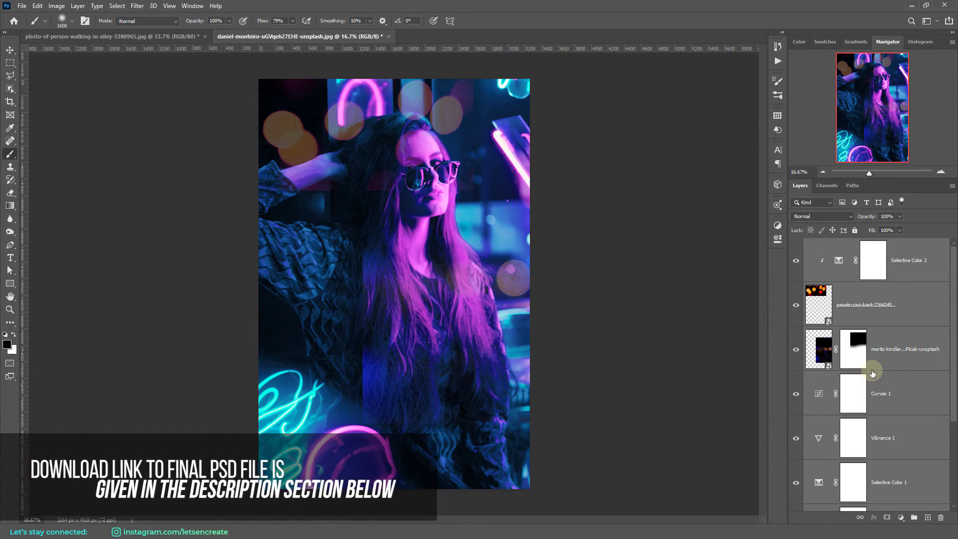
Step: Drag the moritz-kindler bokeh layer down over the portrait's lower neon signs
click(928, 343)
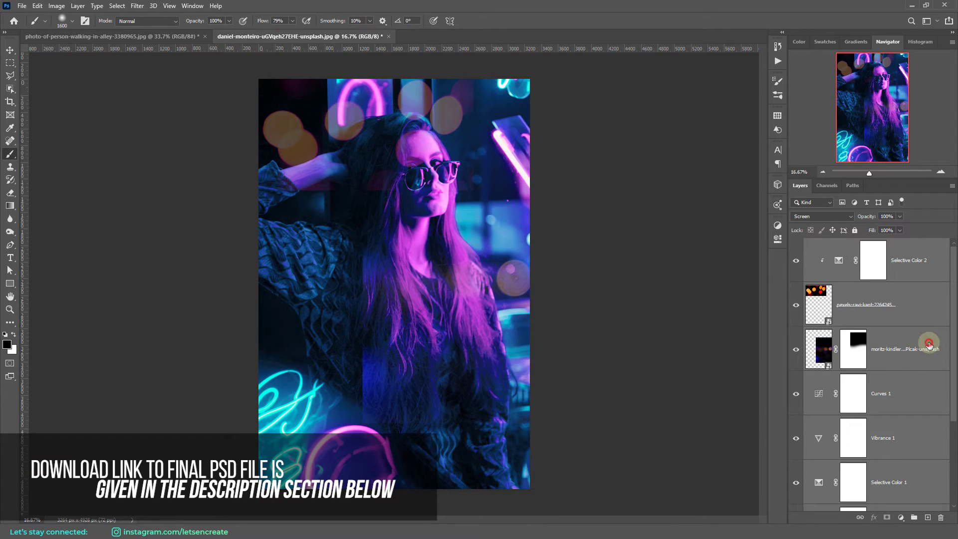
click(10, 50)
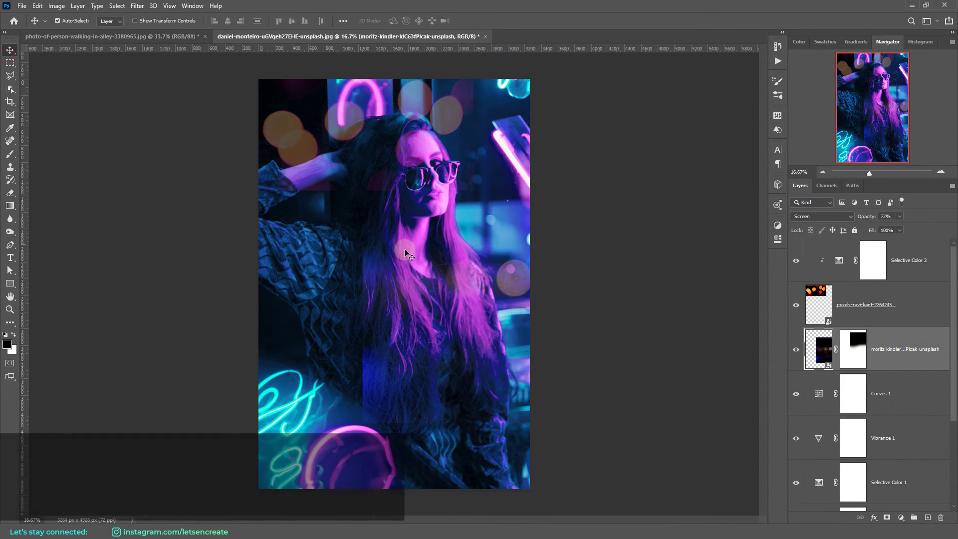
drag(399, 251, 314, 408)
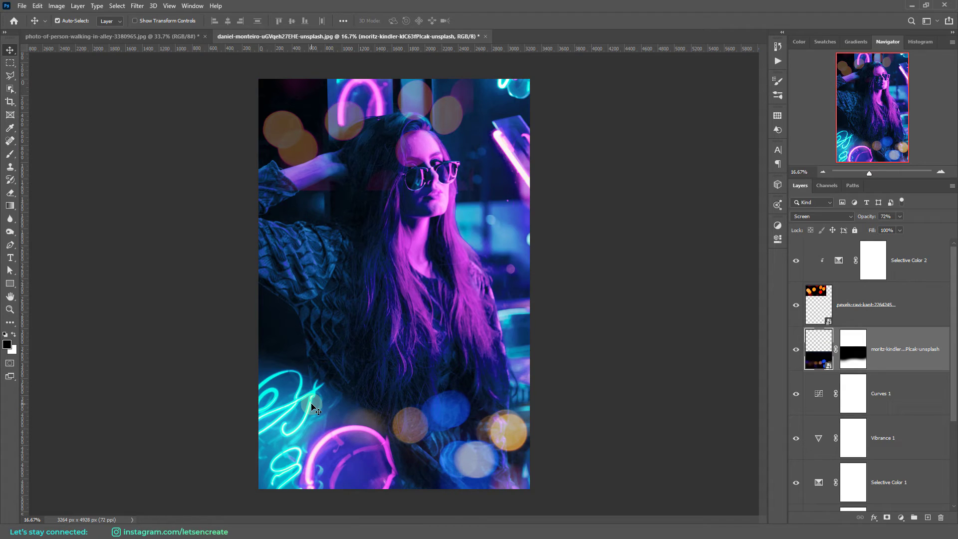